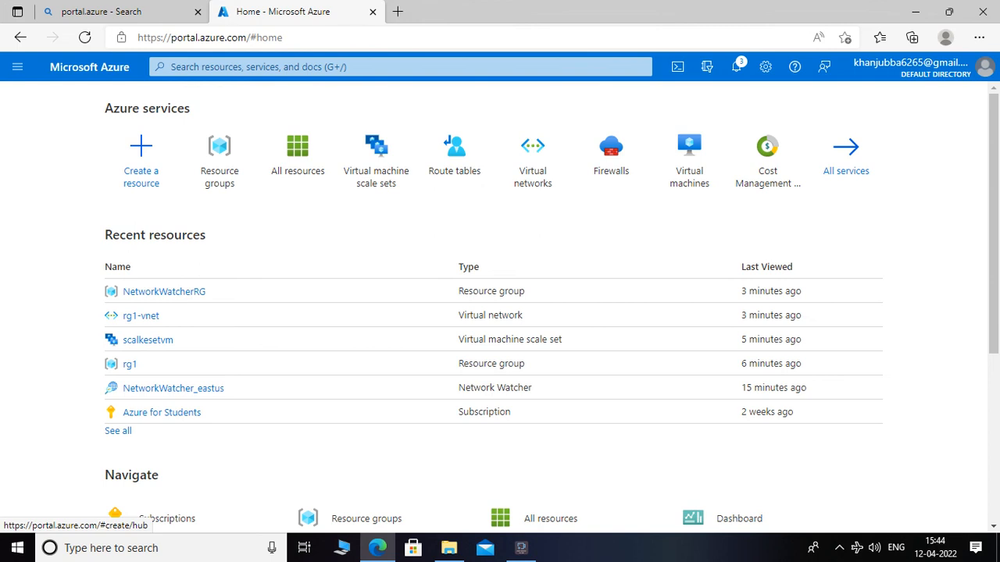
# - Search 'scalese', open Virtual machine scale sets, and start a new scale set
pyautogui.click(234, 67)
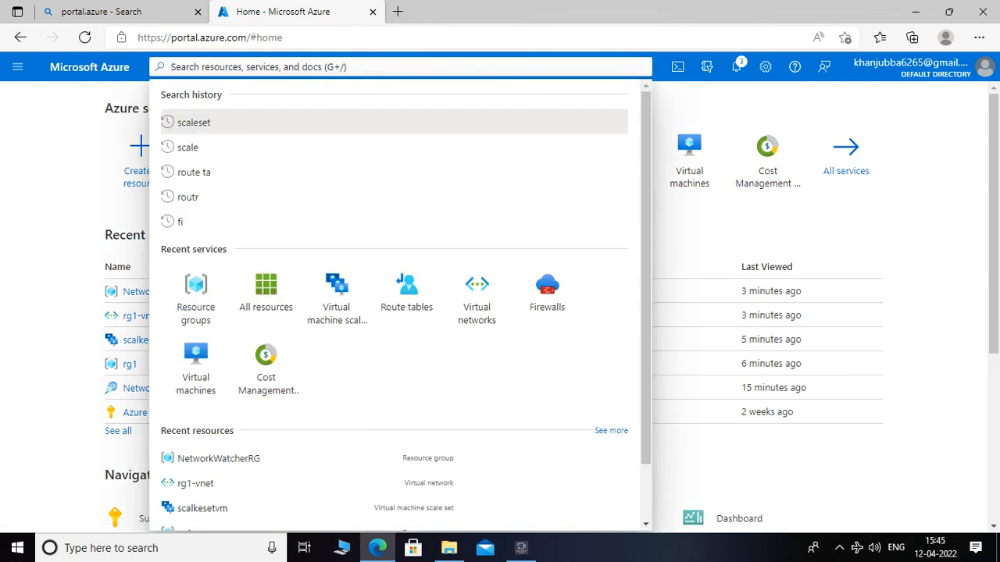
pyautogui.write('sca')
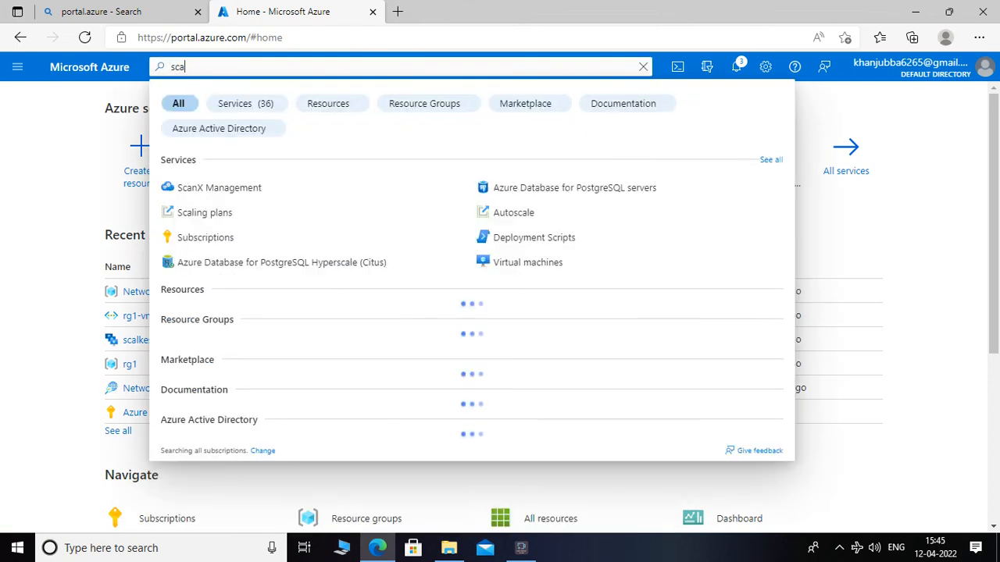
pyautogui.write('l')
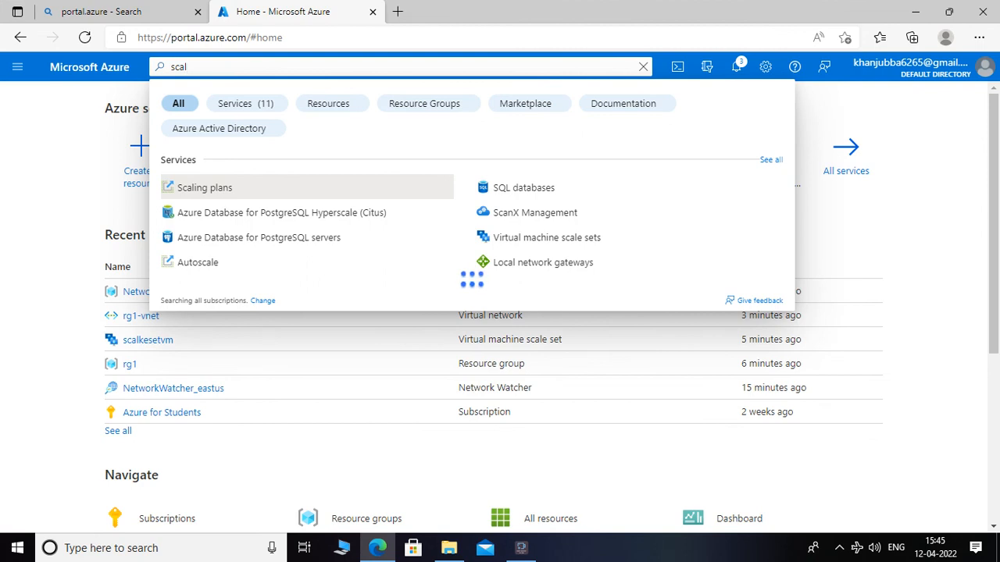
pyautogui.write('ese')
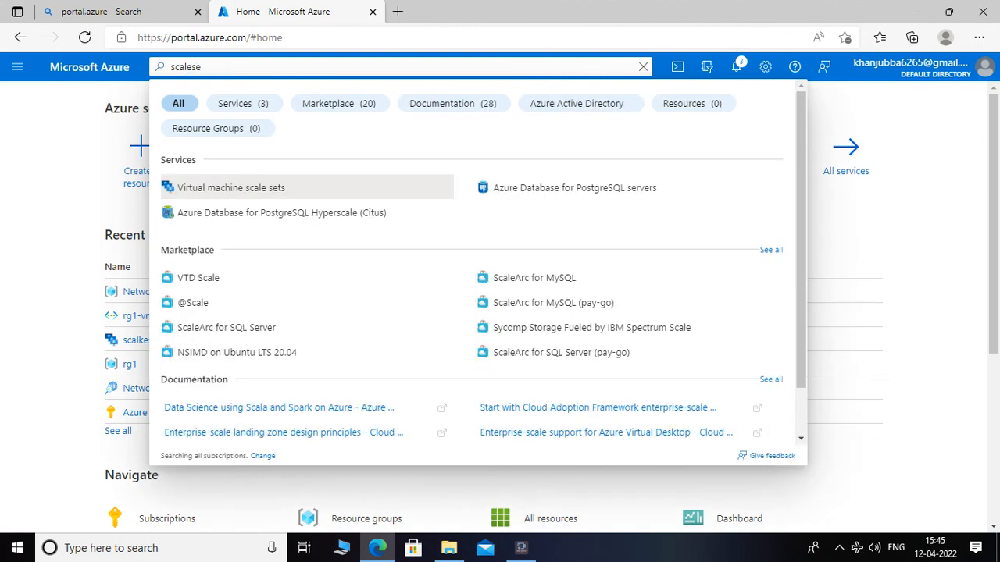
pyautogui.click(231, 187)
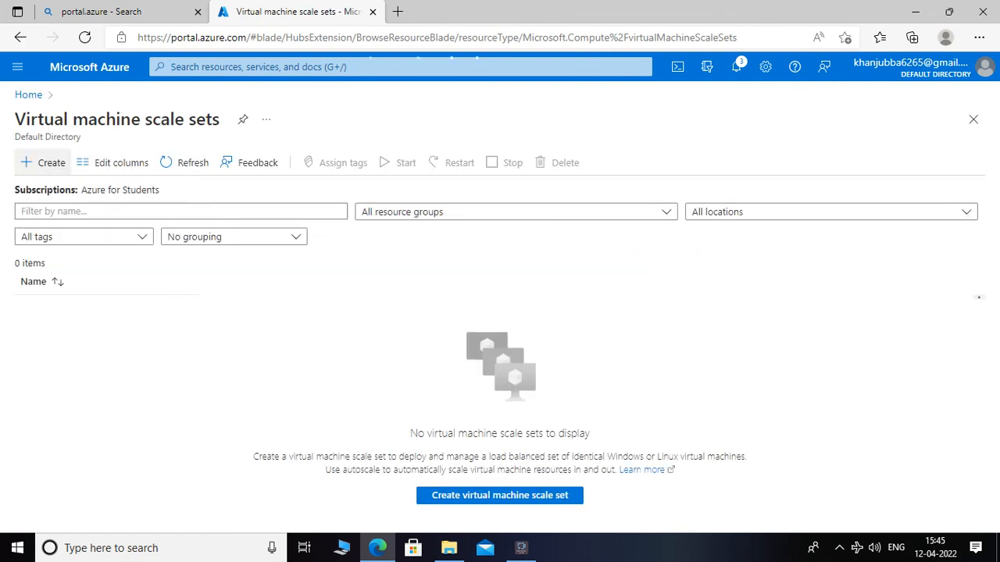
pyautogui.click(43, 163)
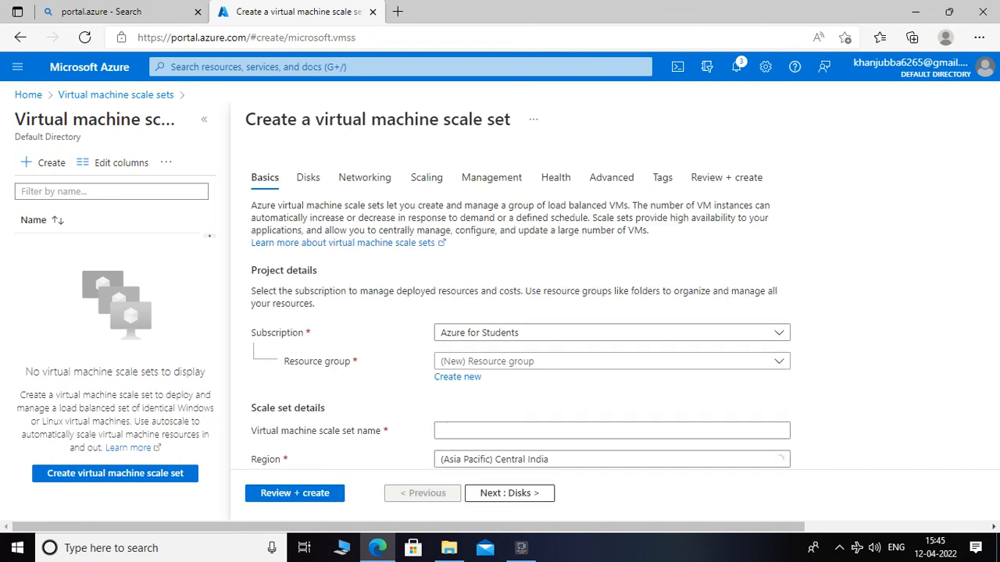
# - Choose resource group rg1 and name the scale set scalesetvm
pyautogui.click(612, 360)
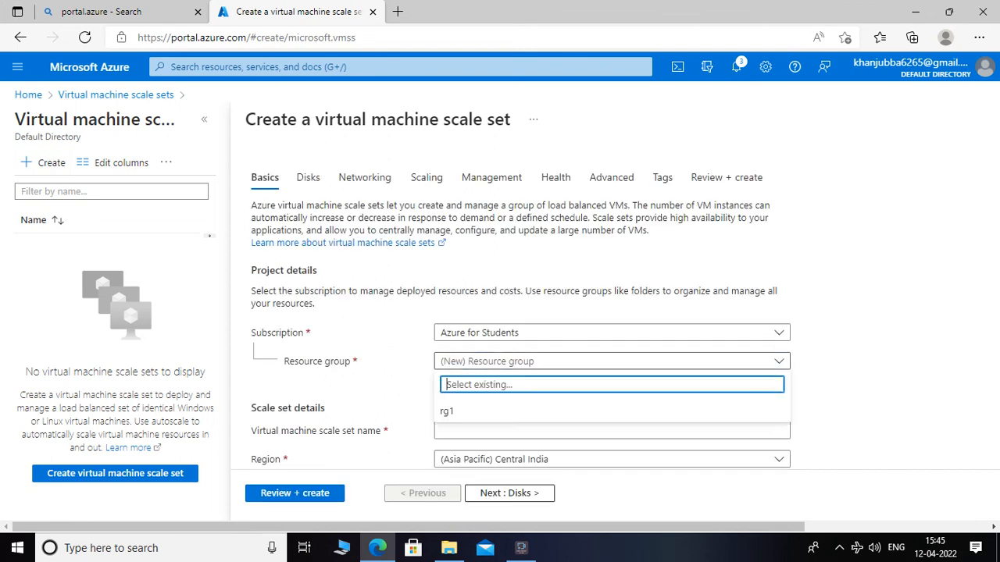
pyautogui.click(612, 411)
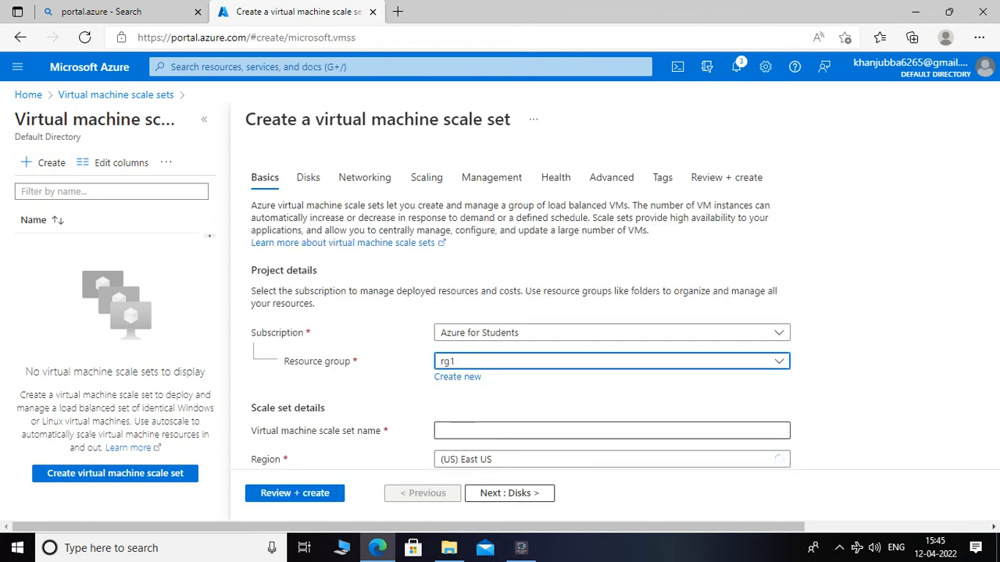
pyautogui.click(612, 431)
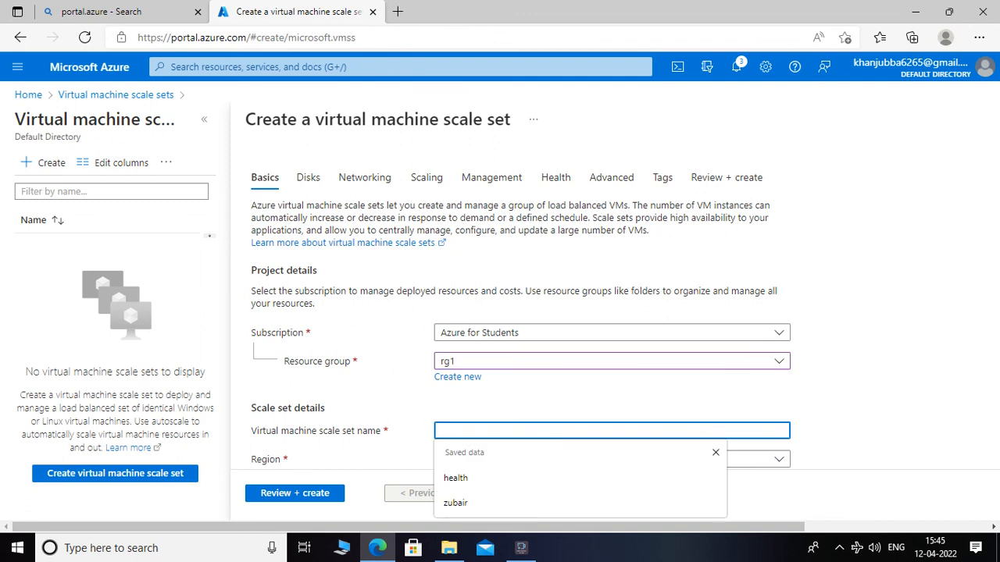
pyautogui.write('sca')
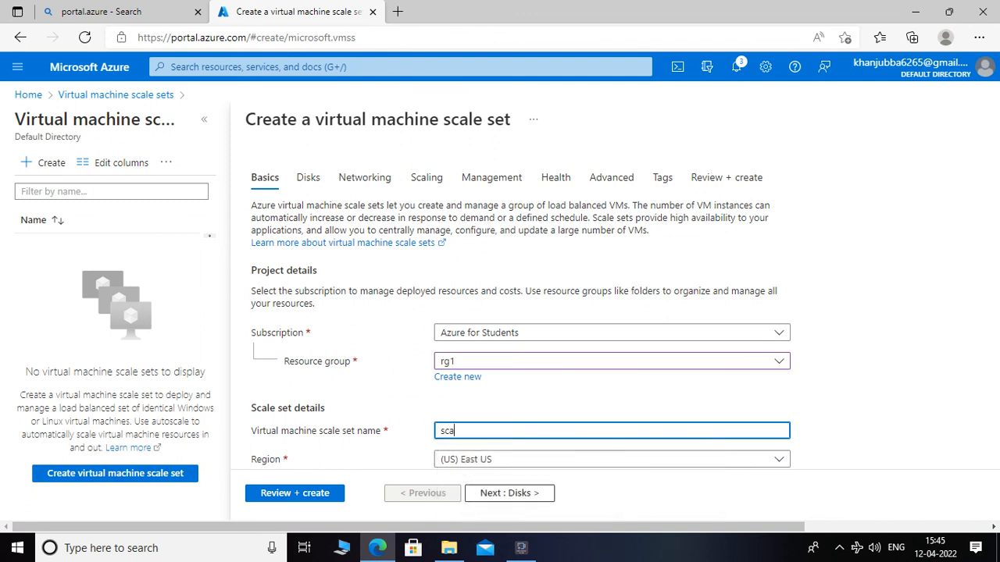
pyautogui.write('lesetvm')
pyautogui.scroll(-2, 520, 312)
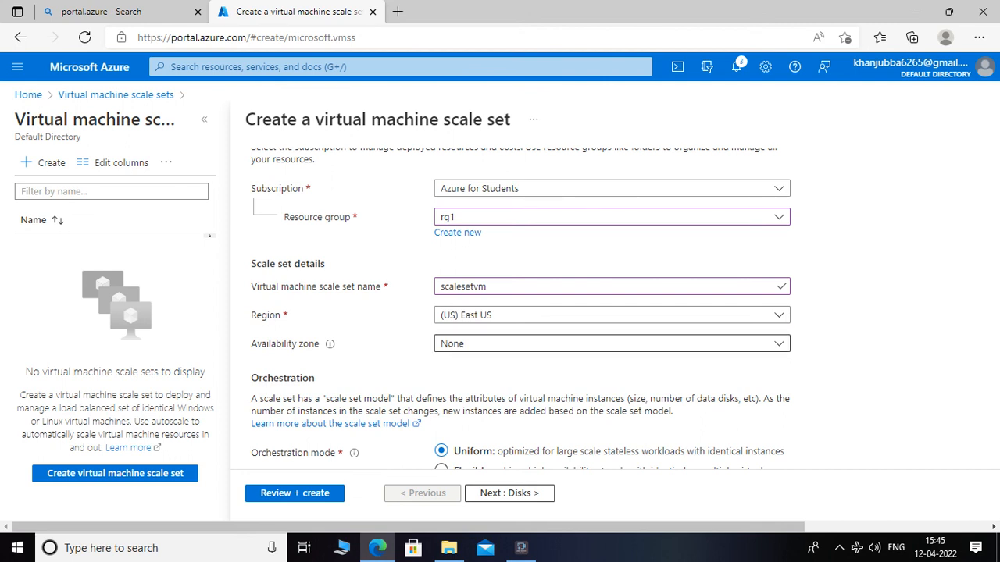
# - Keep Standard security type and select the Windows Server 2016 Datacenter - Gen2 image
pyautogui.scroll(-3, 516, 313)
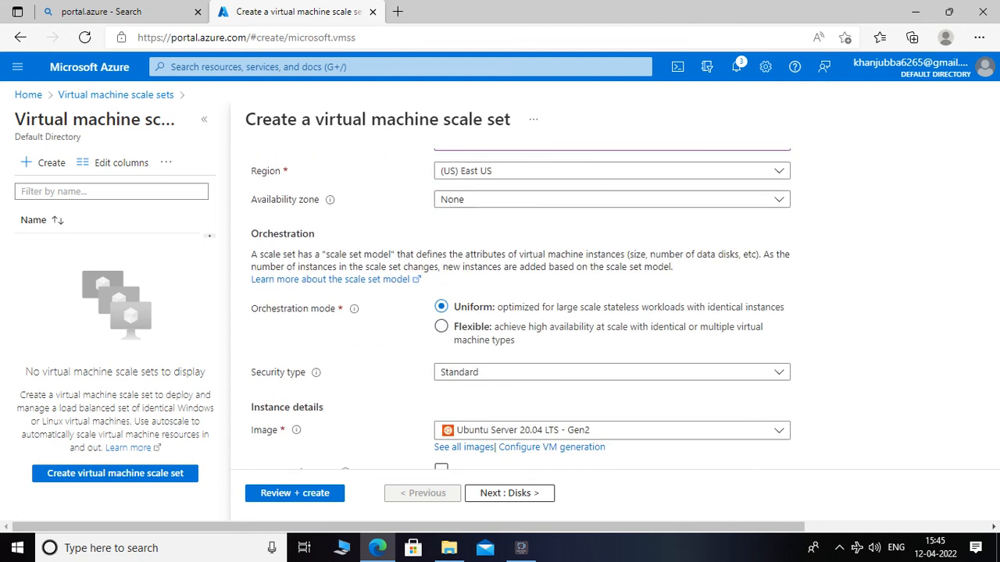
pyautogui.scroll(-2, 520, 309)
pyautogui.click(612, 228)
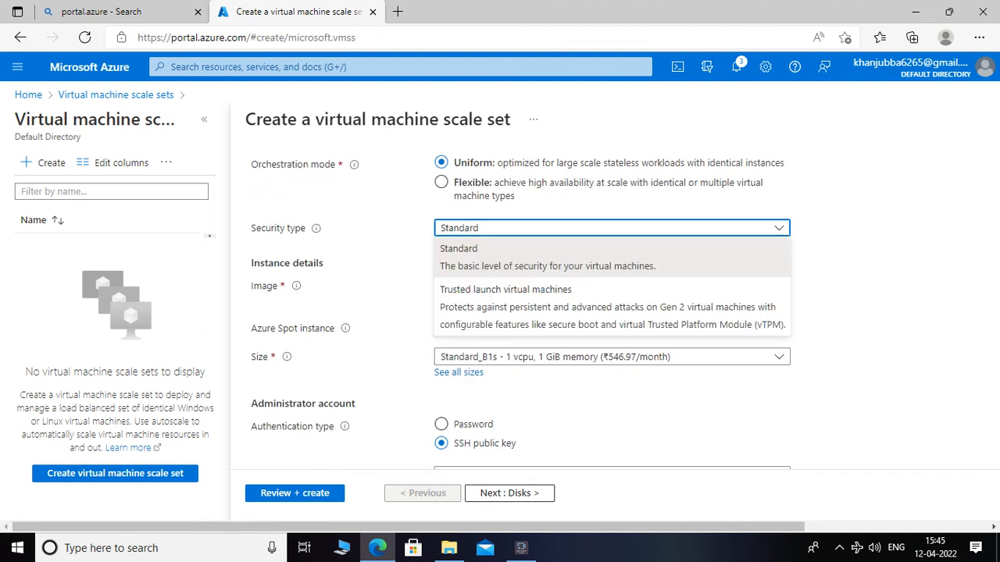
pyautogui.click(391, 273)
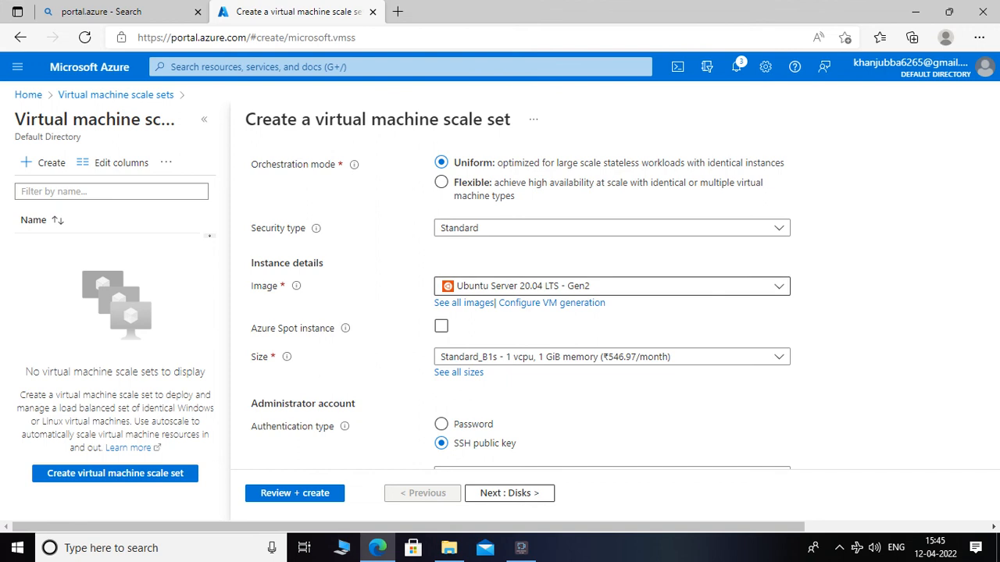
pyautogui.click(578, 286)
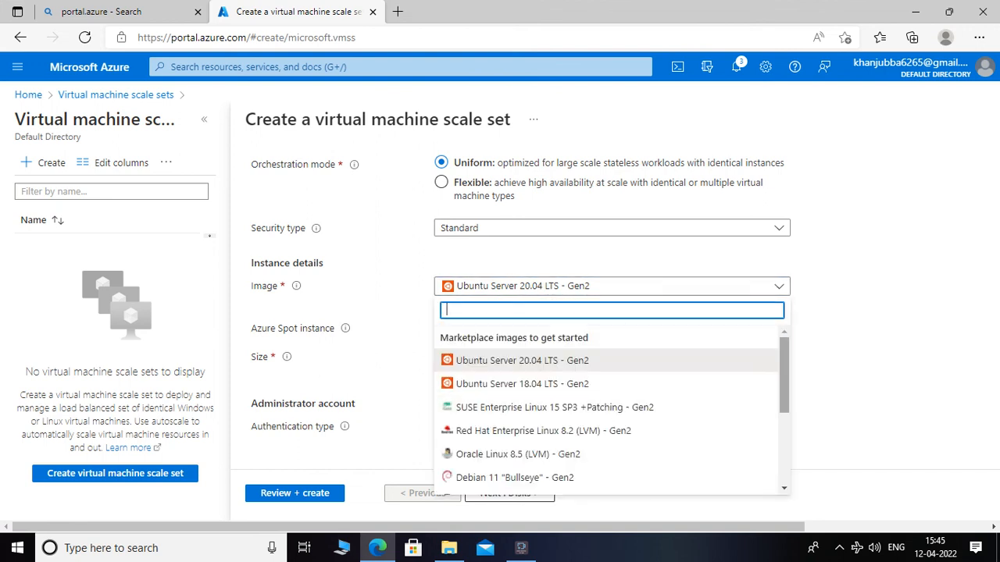
pyautogui.scroll(-1, 609, 406)
pyautogui.scroll(-2, 609, 406)
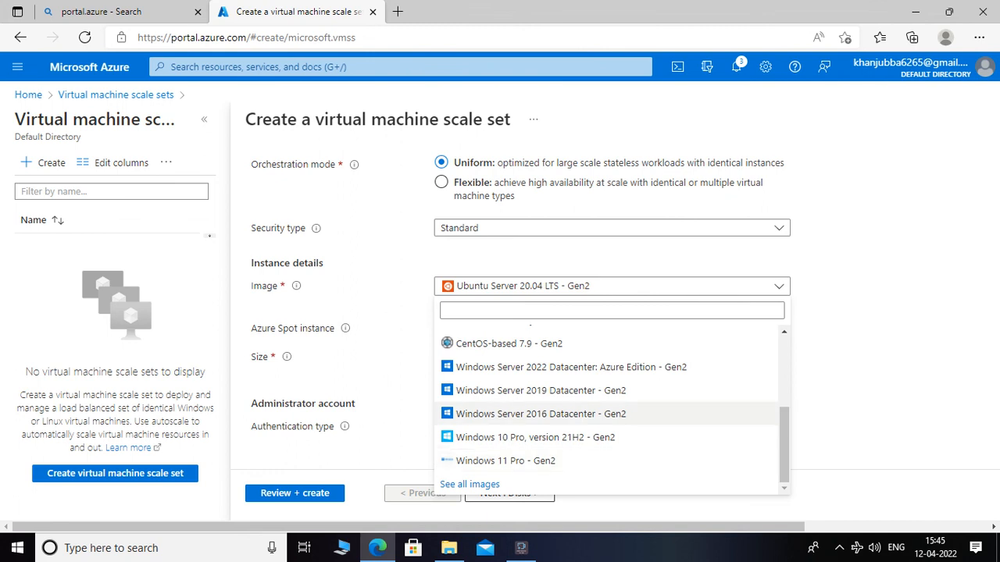
pyautogui.click(540, 414)
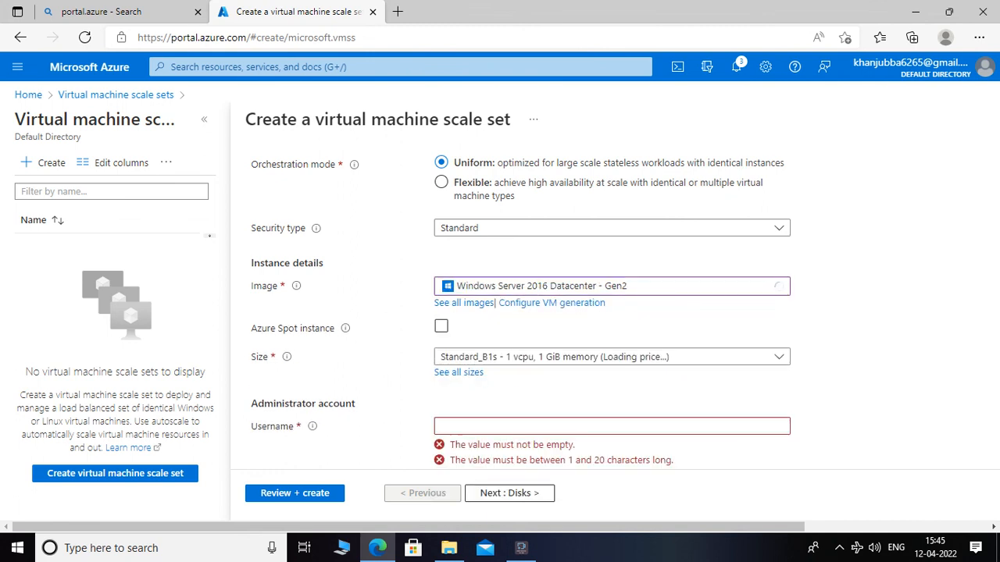
pyautogui.scroll(-2, 547, 328)
# - Pick the saved administrator username and enter the account password in both password fields
pyautogui.click(547, 281)
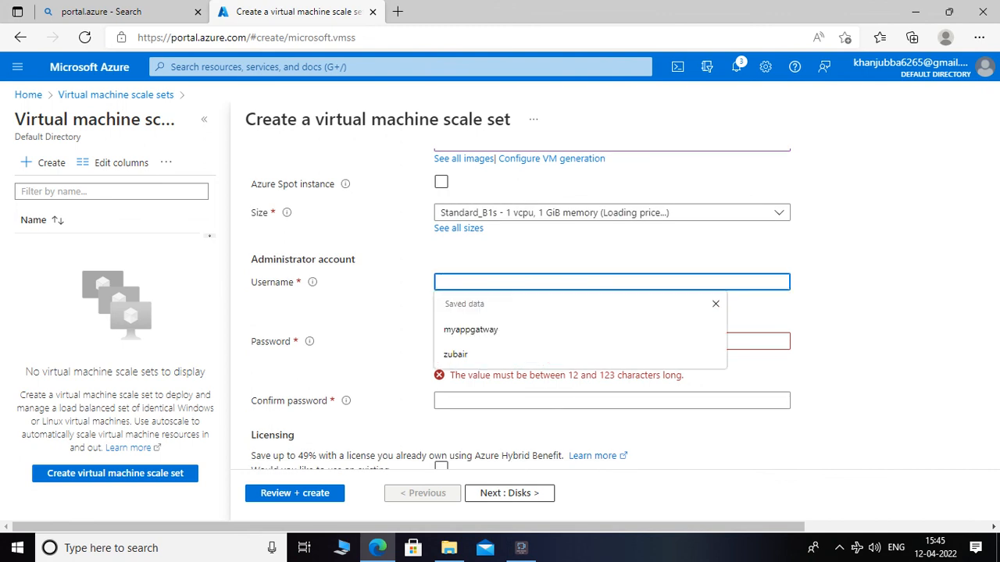
pyautogui.press('Down')
pyautogui.press('Down')
pyautogui.press('Return')
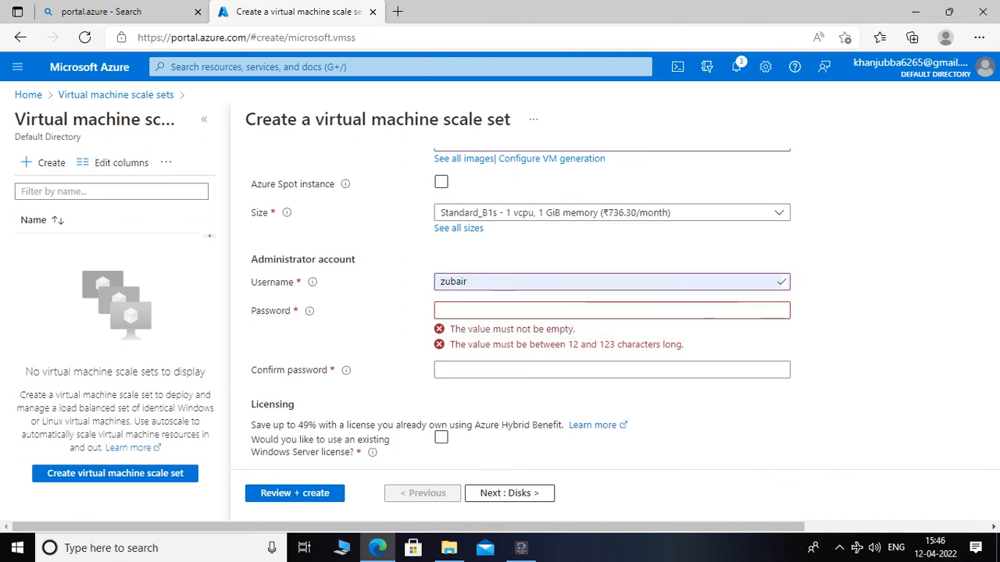
pyautogui.click(547, 311)
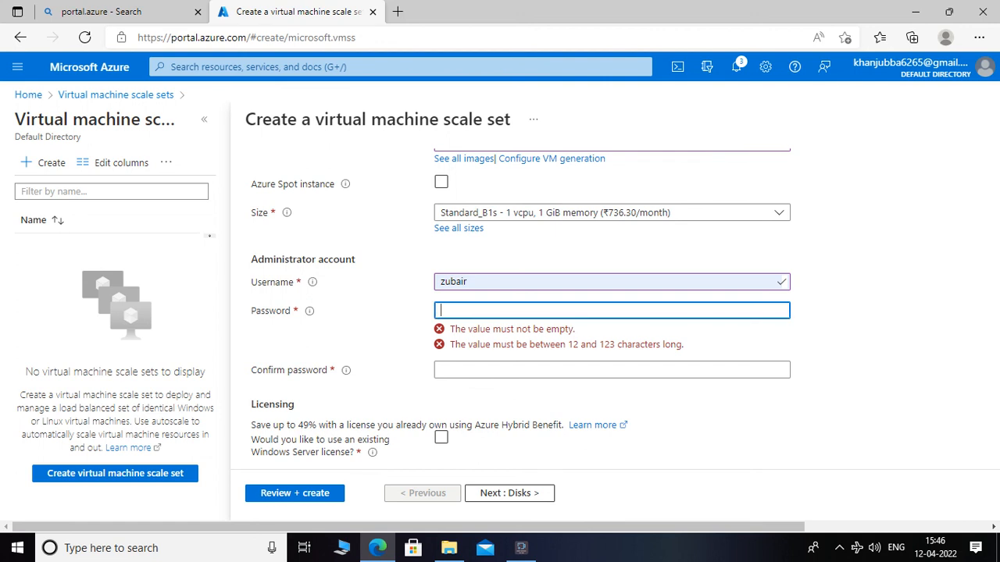
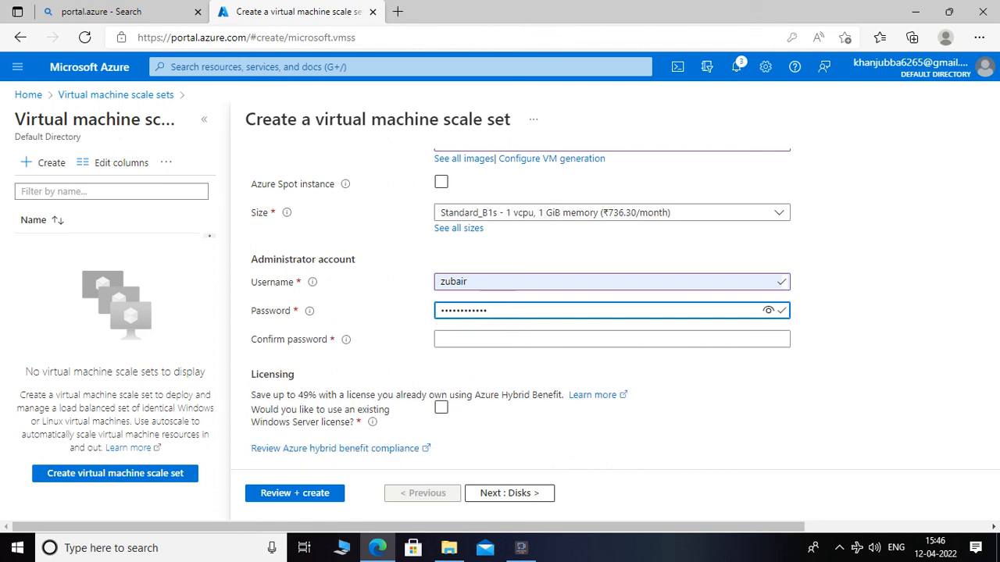
pyautogui.click(469, 339)
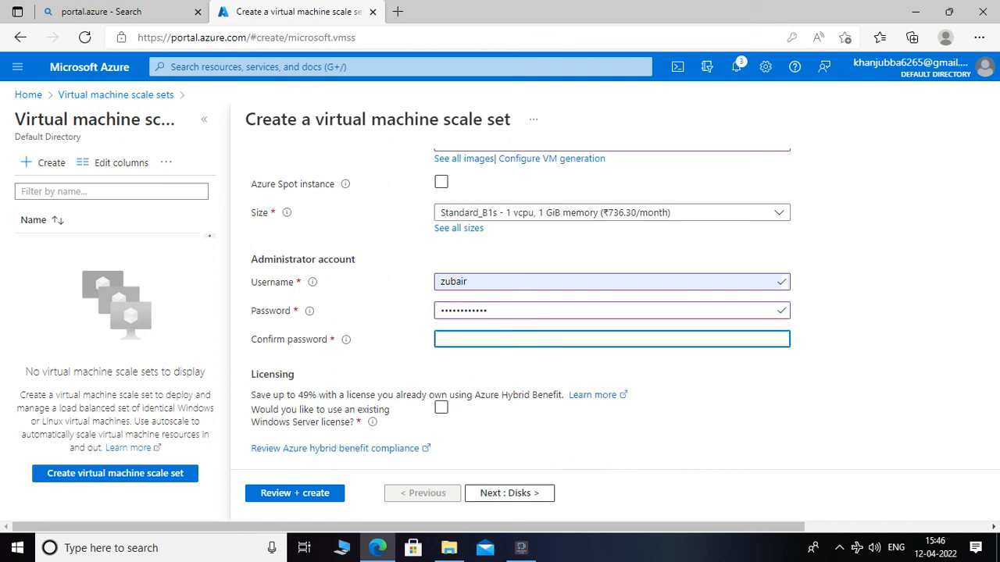
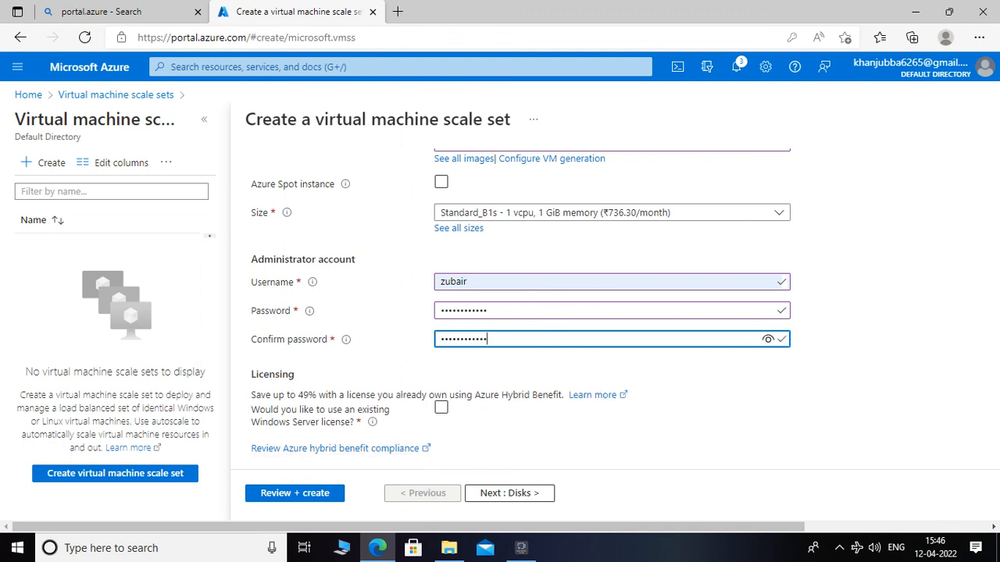
pyautogui.scroll(-1, 520, 302)
pyautogui.click(509, 494)
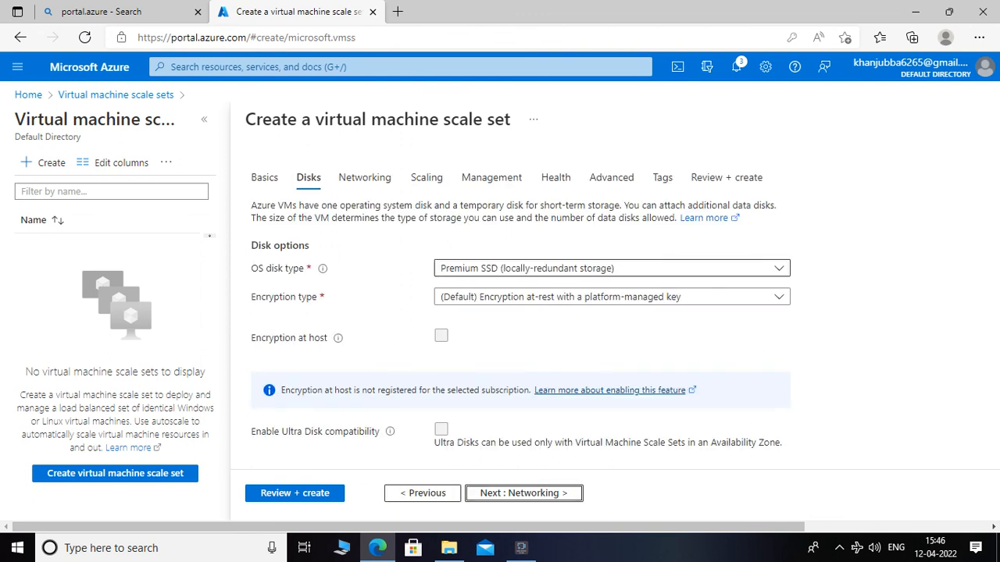
# - Set the OS disk type to Standard HDD
pyautogui.click(611, 269)
pyautogui.click(547, 403)
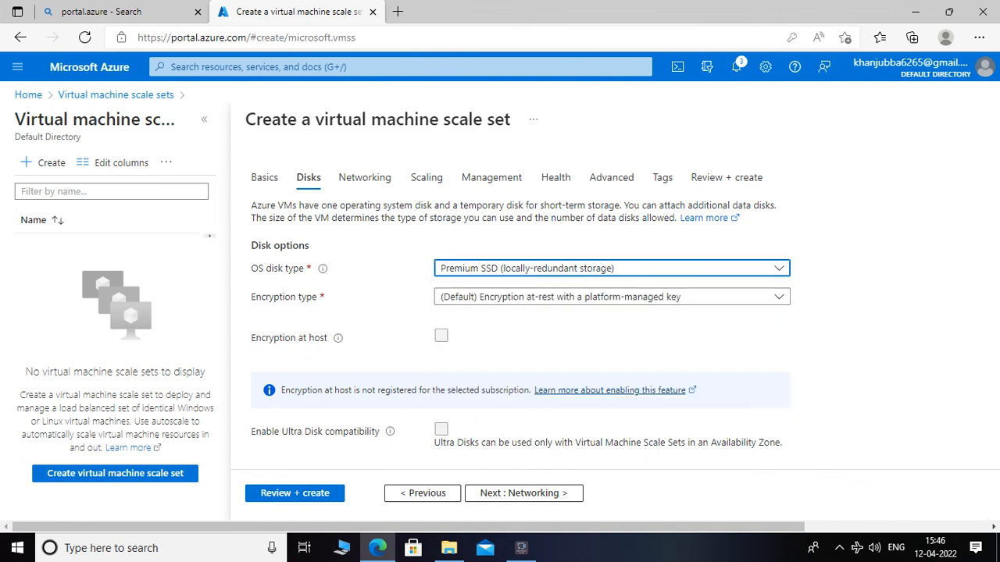
pyautogui.scroll(-2, 520, 328)
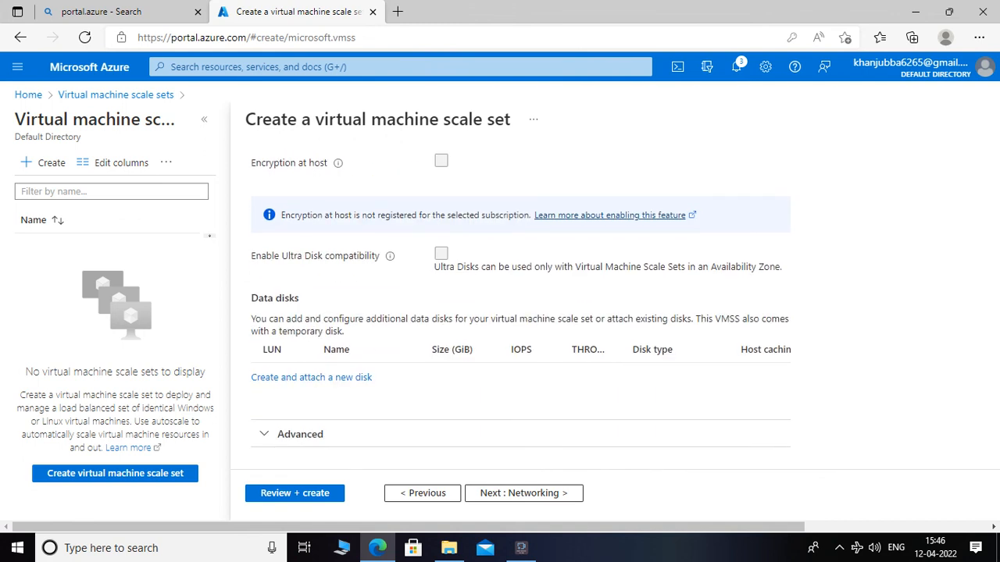
# - On the Networking tab, edit the rg1-vnet-nic01 network interface
pyautogui.click(524, 493)
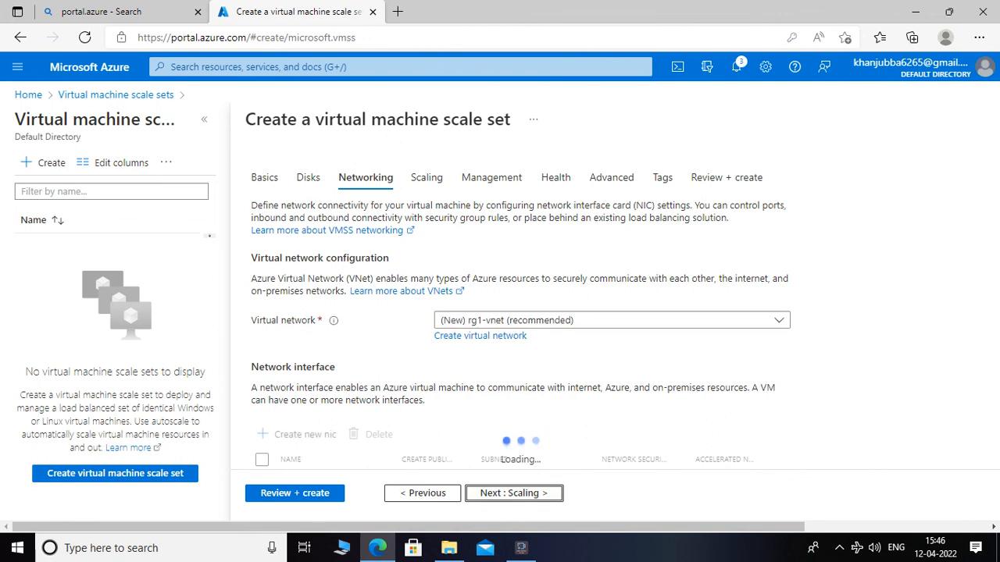
pyautogui.scroll(-2, 516, 312)
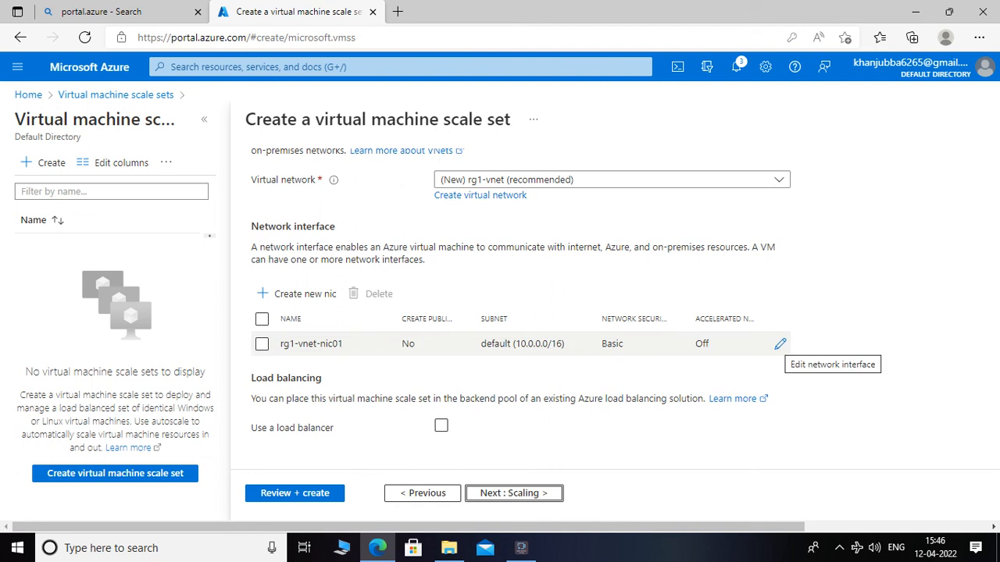
pyautogui.click(779, 344)
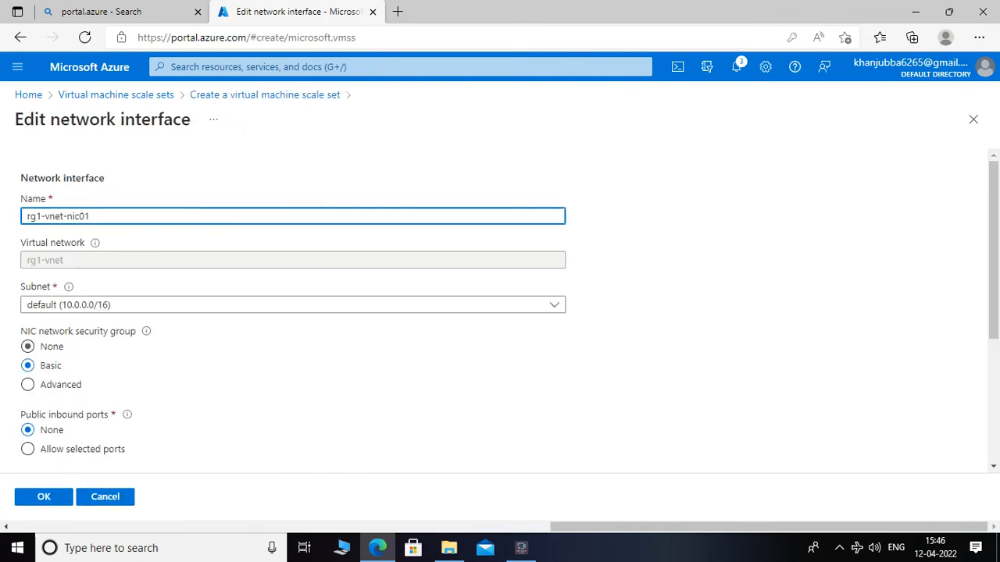
# - Set the NIC security group to None, enable a public IP address, and save
pyautogui.click(28, 347)
pyautogui.scroll(-1, 500, 310)
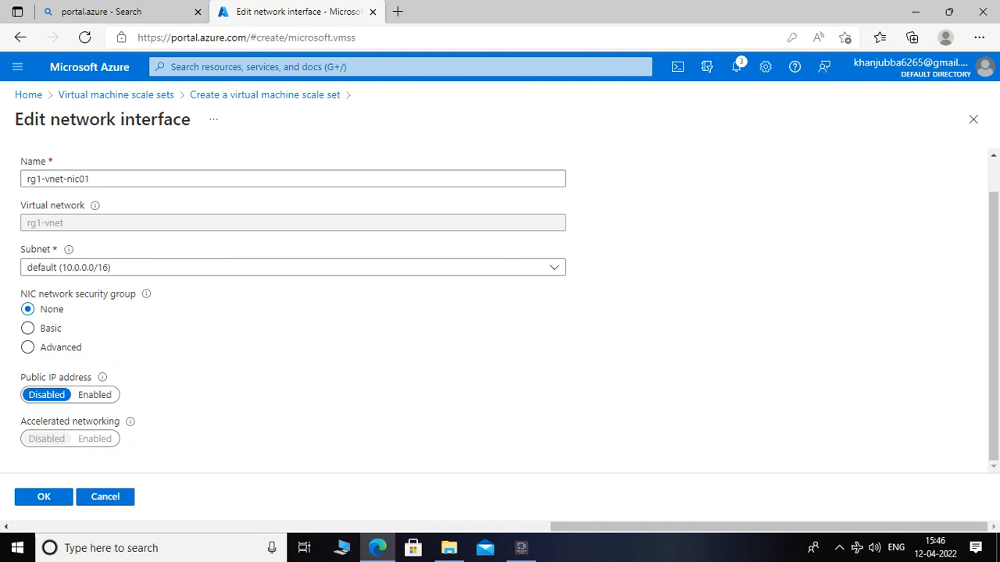
pyautogui.click(95, 394)
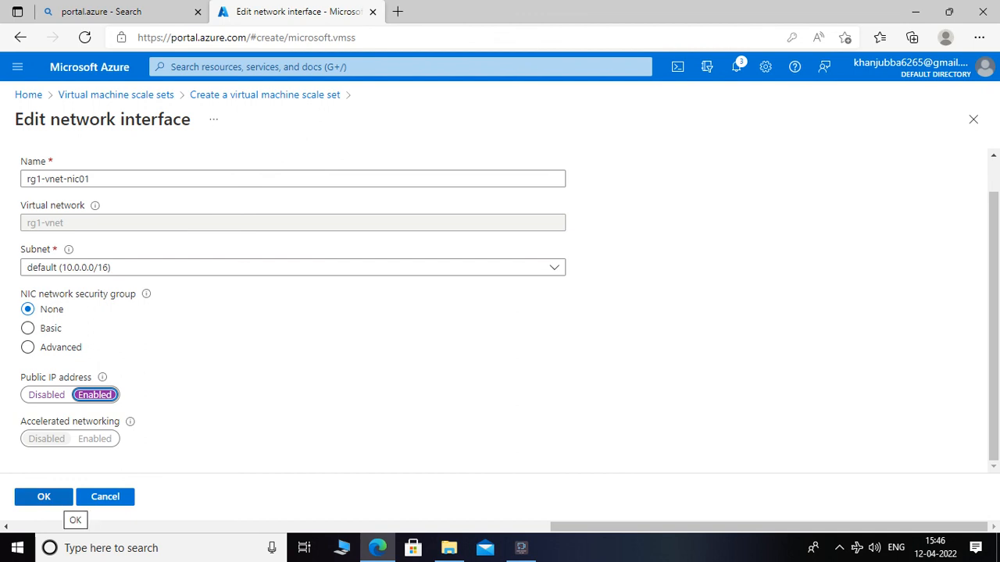
pyautogui.click(44, 497)
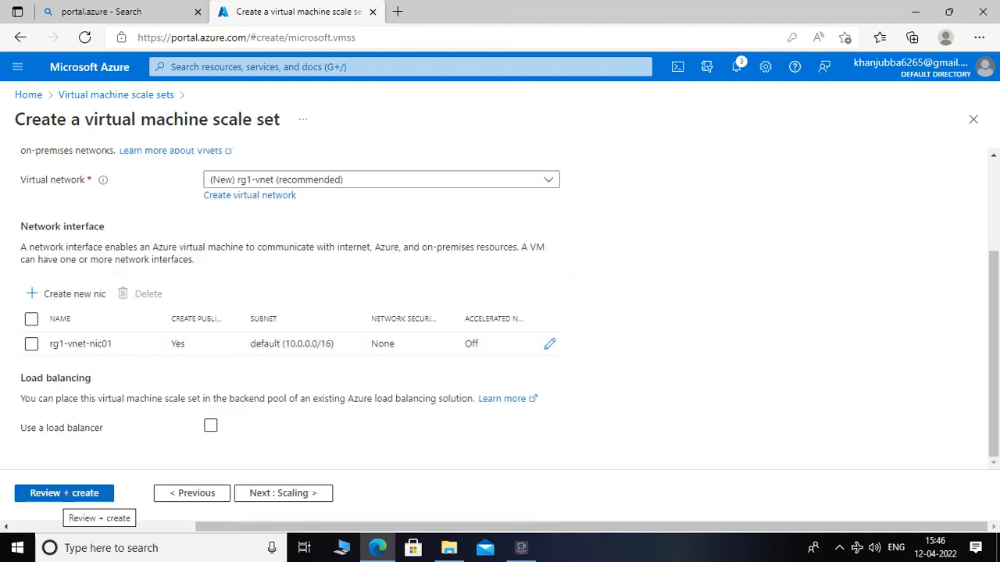
# - Change the initial instance count from 2 to 1
pyautogui.click(283, 493)
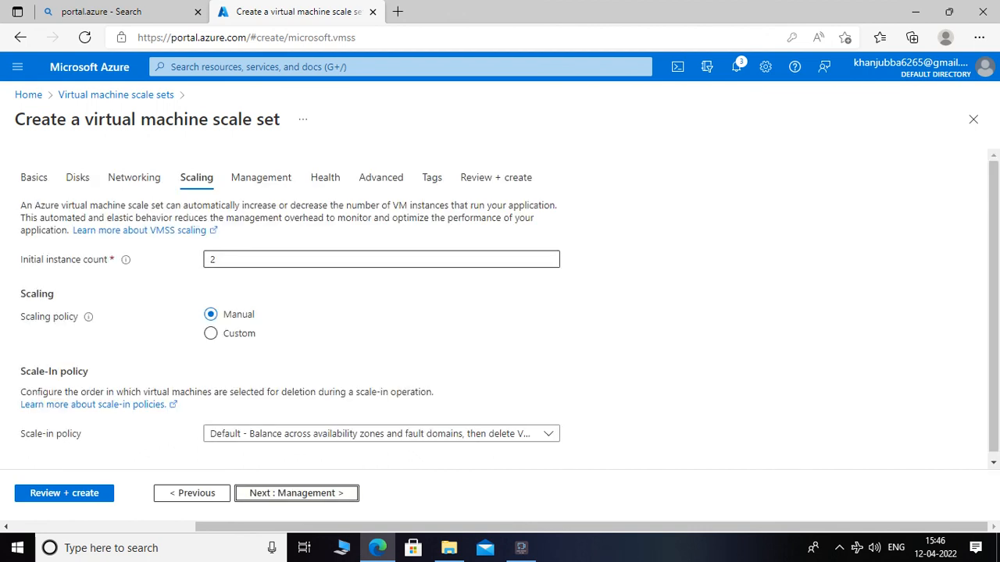
pyautogui.click(217, 259)
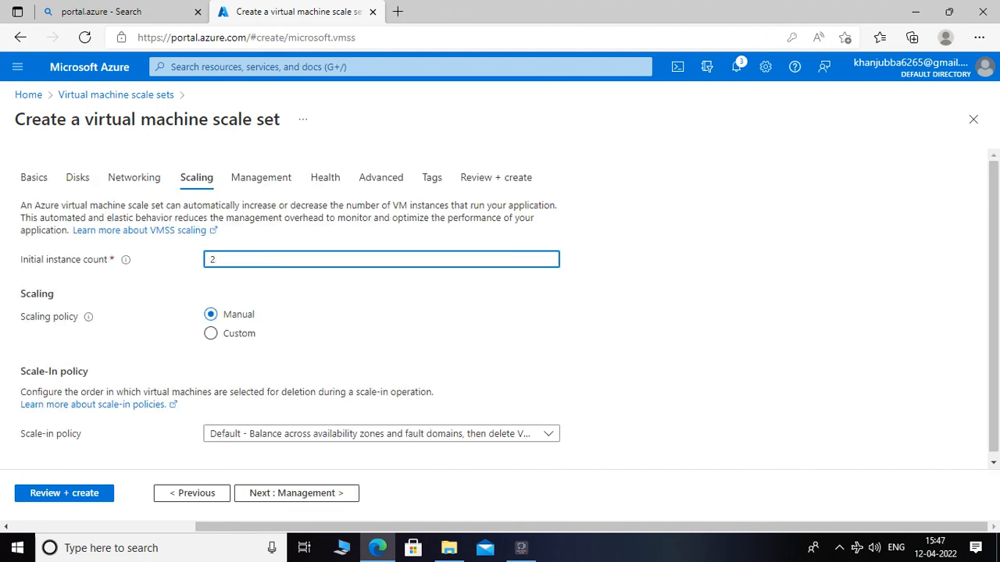
pyautogui.press('BackSpace')
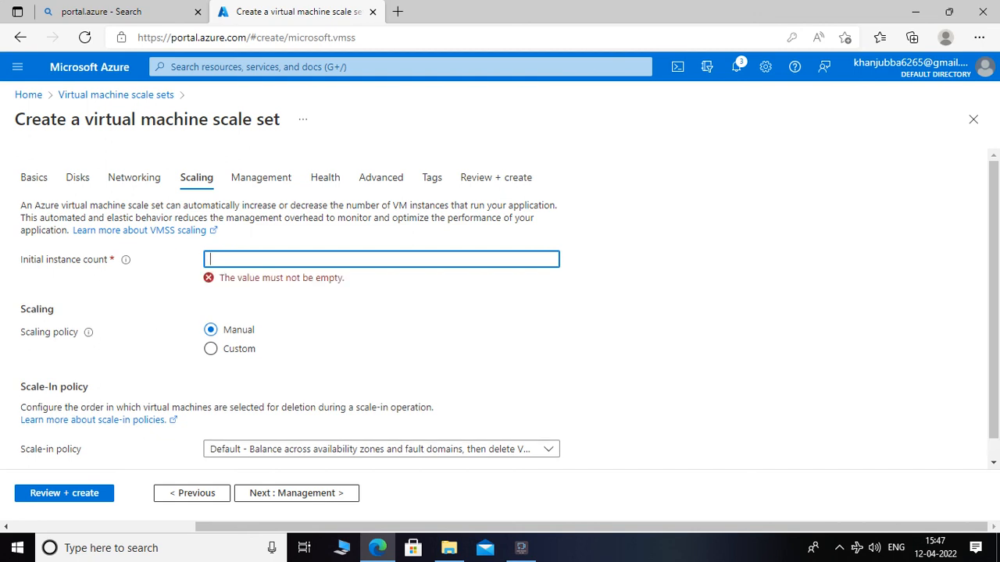
pyautogui.write('1')
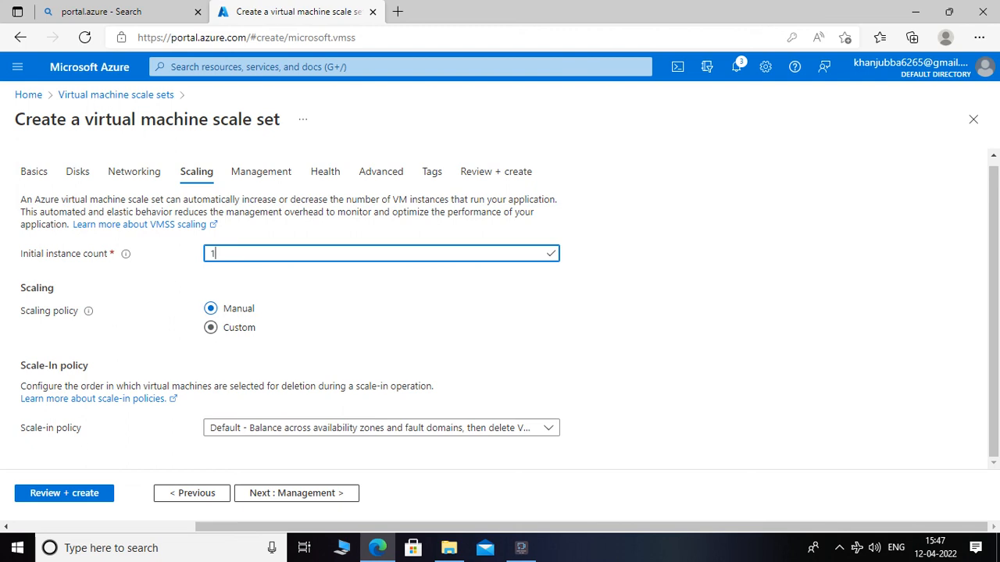
# - Switch to custom autoscaling with minimum 1 and maximum 3 instances
pyautogui.click(211, 328)
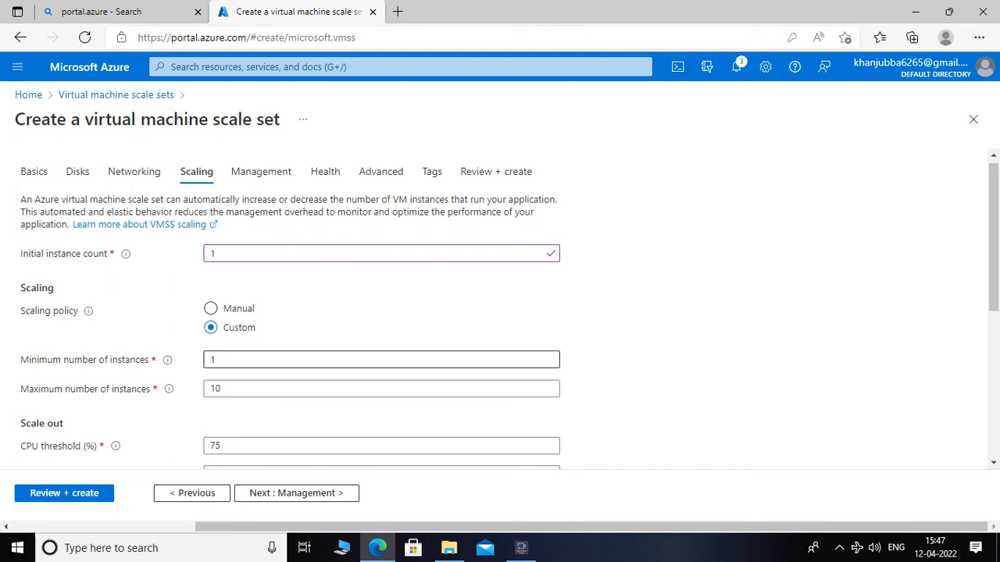
pyautogui.doubleClick(212, 360)
pyautogui.click(217, 360)
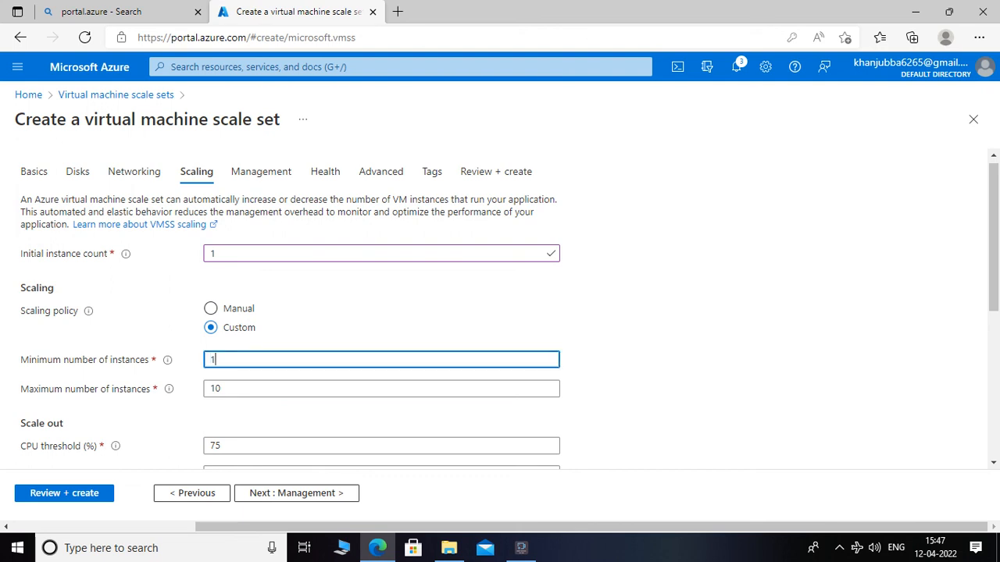
pyautogui.click(221, 389)
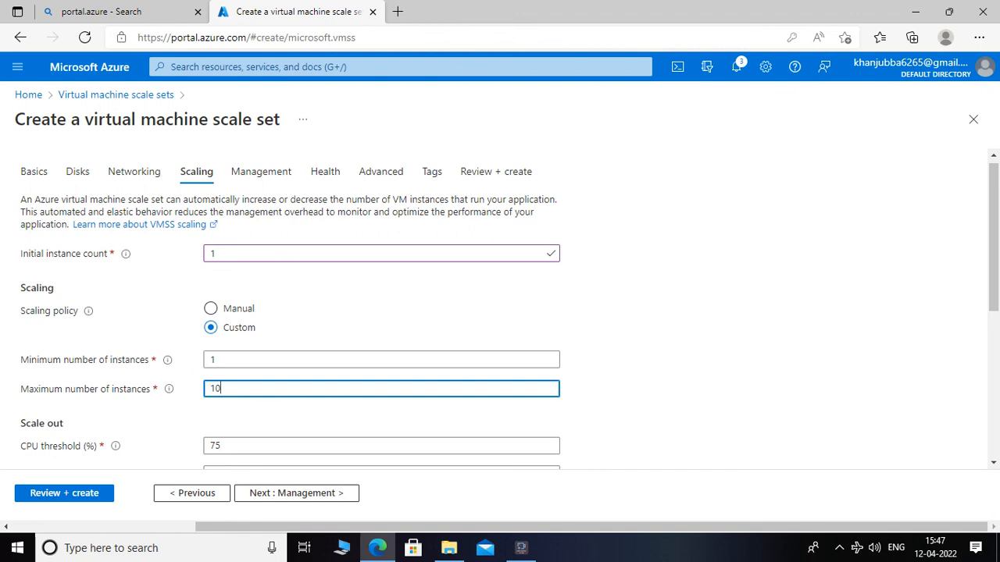
pyautogui.press('BackSpace')
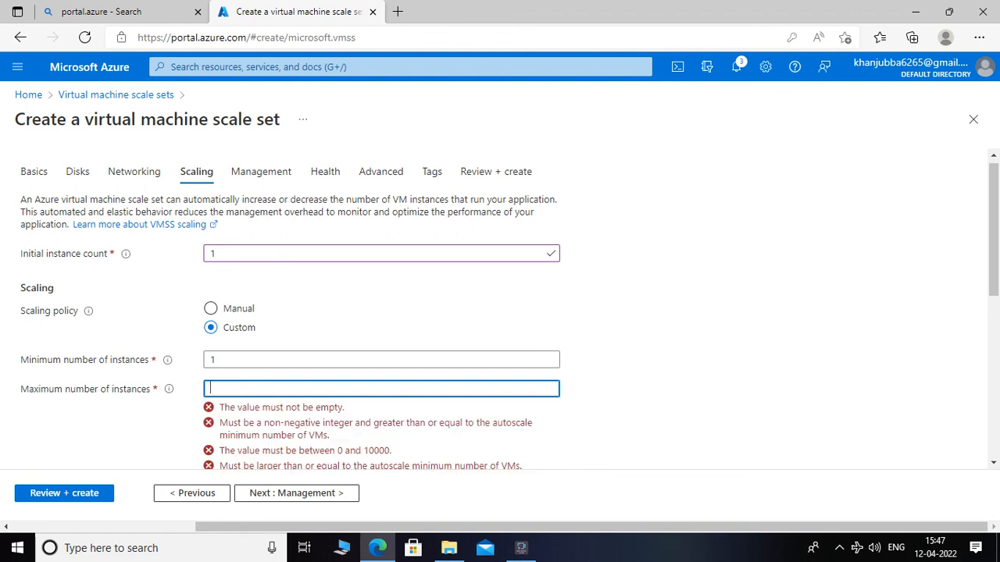
pyautogui.write('3')
# - Set the scale-out duration to 5 minutes, keeping 75% scale-out and 25% scale-in thresholds
pyautogui.scroll(-2, 381, 331)
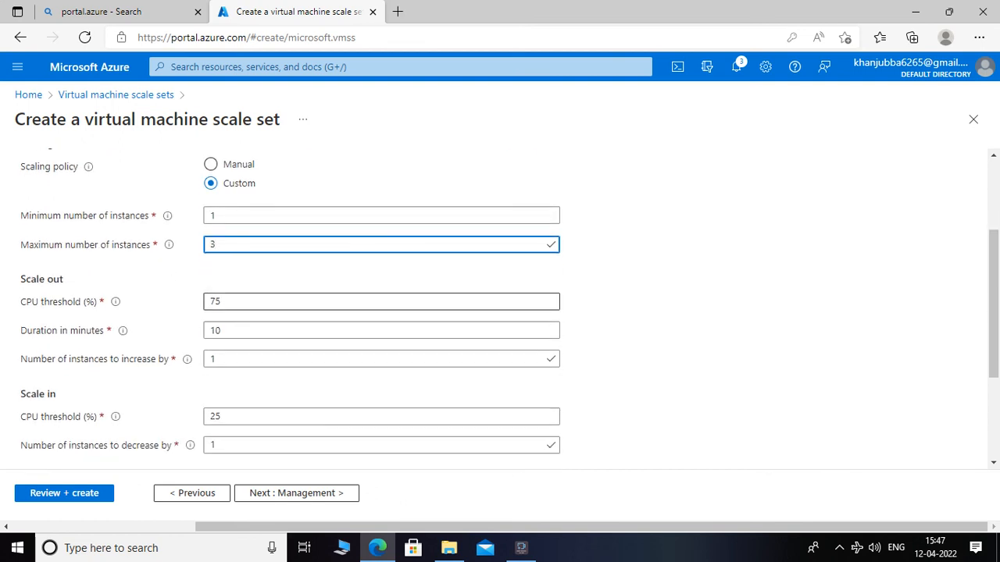
pyautogui.moveTo(231, 302); pyautogui.dragTo(206, 330)
pyautogui.press('BackSpace')
pyautogui.write('5')
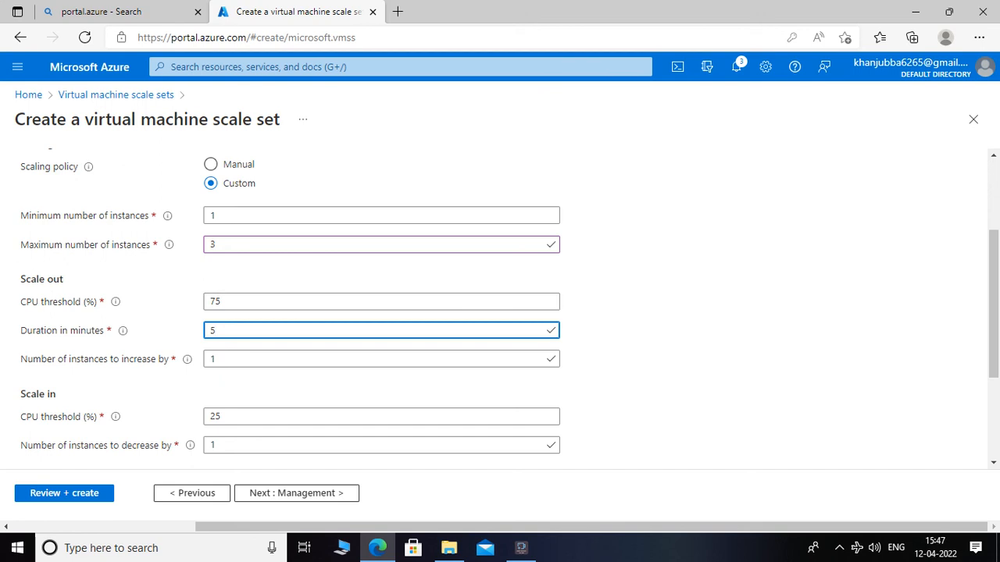
pyautogui.hotkey('shift', 'Tab')
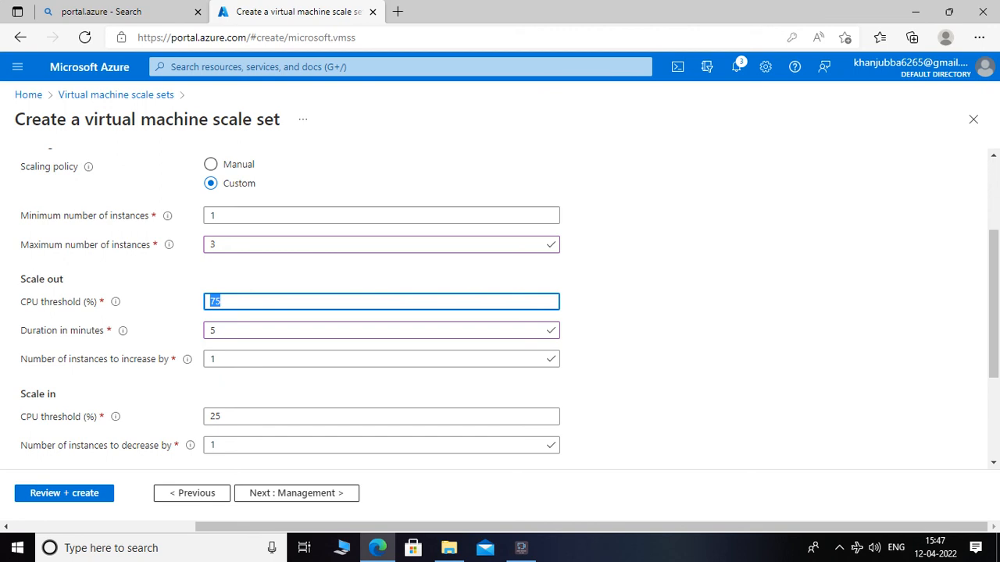
pyautogui.press('Tab')
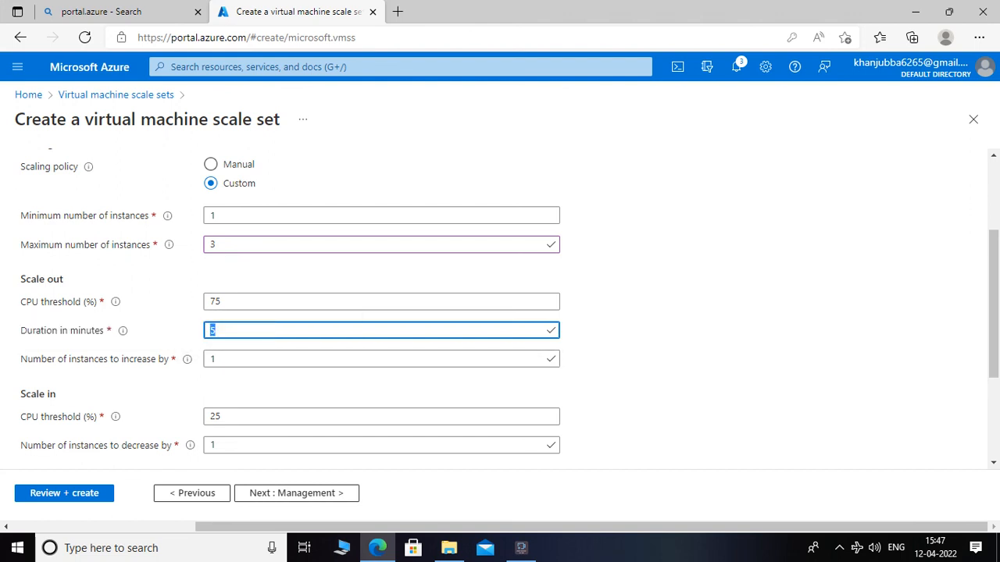
pyautogui.press('Tab')
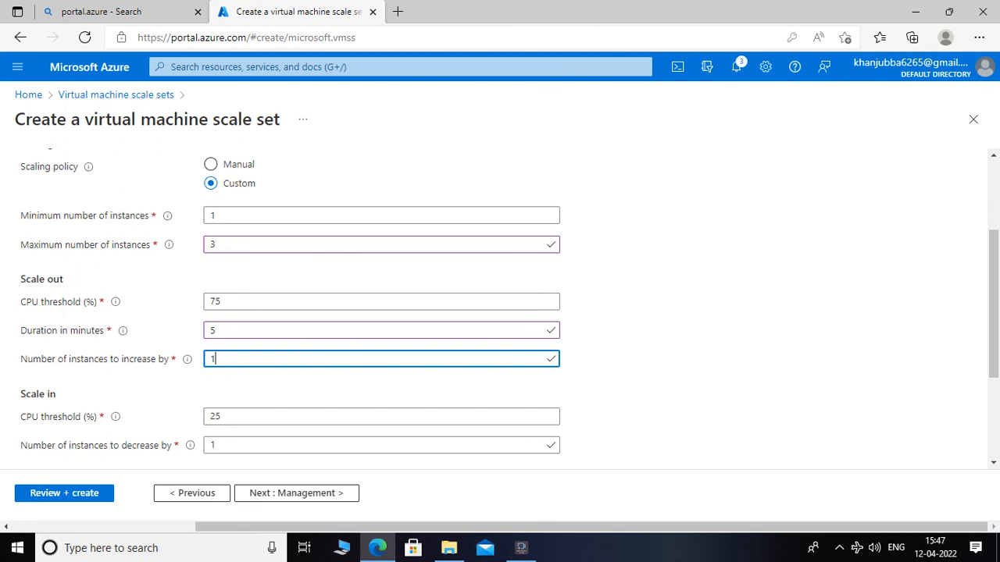
pyautogui.doubleClick(213, 359)
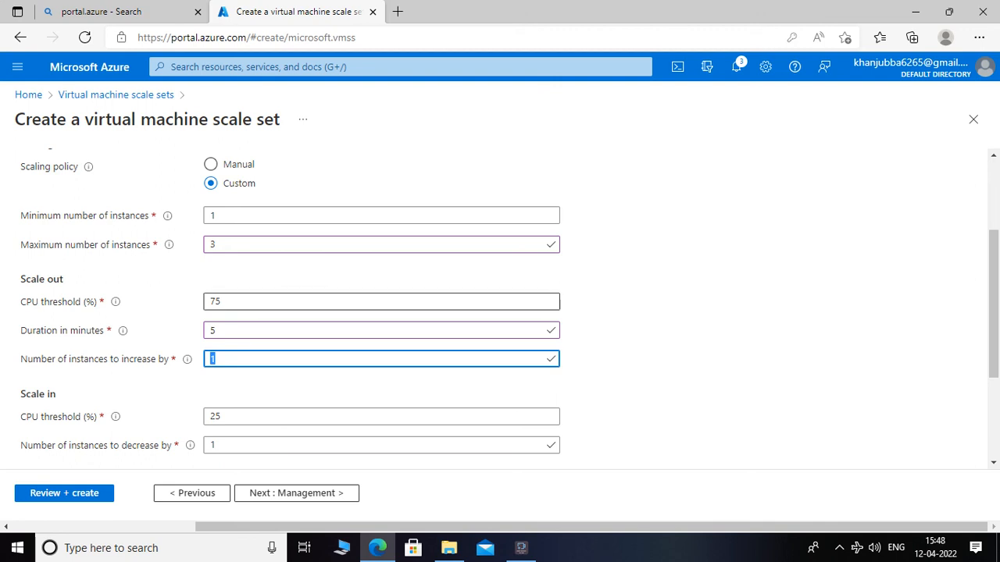
pyautogui.click(558, 303)
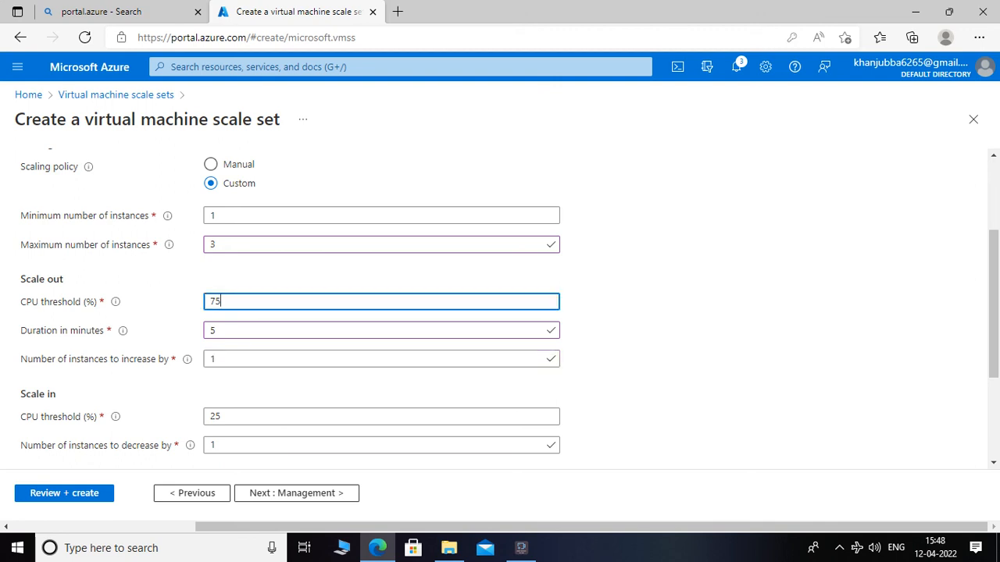
pyautogui.hotkey('ctrl', 'a')
pyautogui.scroll(-3, 500, 305)
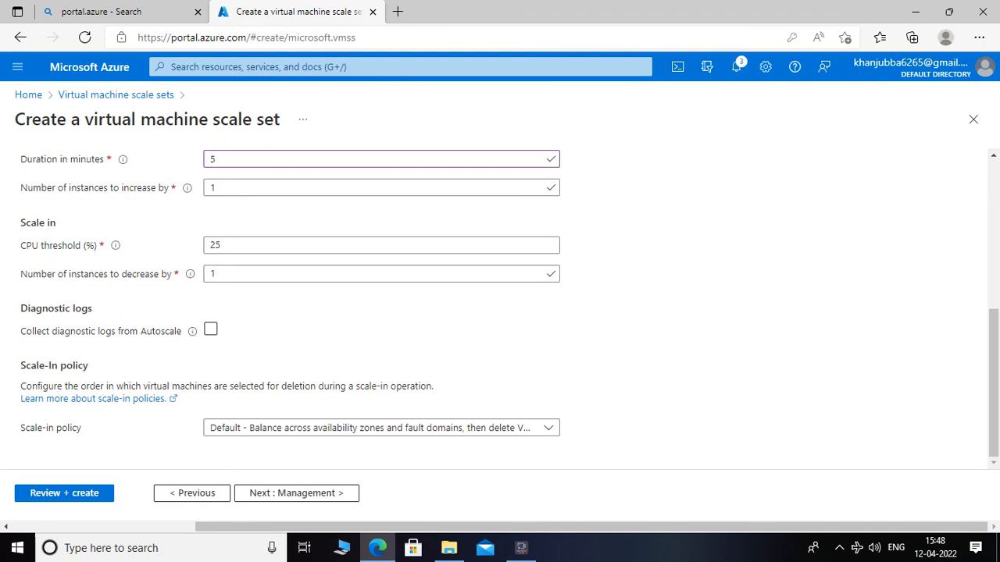
pyautogui.moveTo(225, 245); pyautogui.dragTo(208, 245)
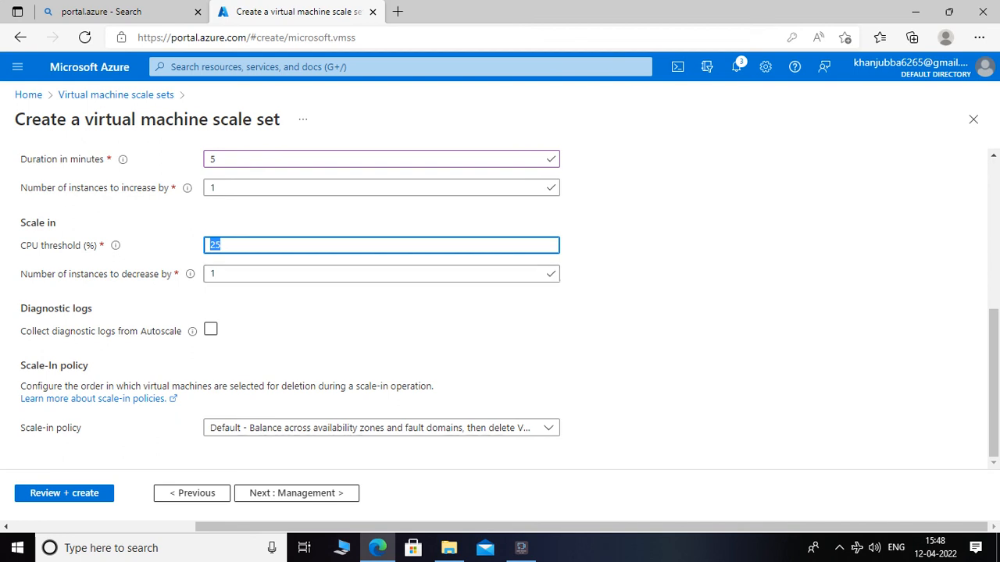
pyautogui.click(216, 274)
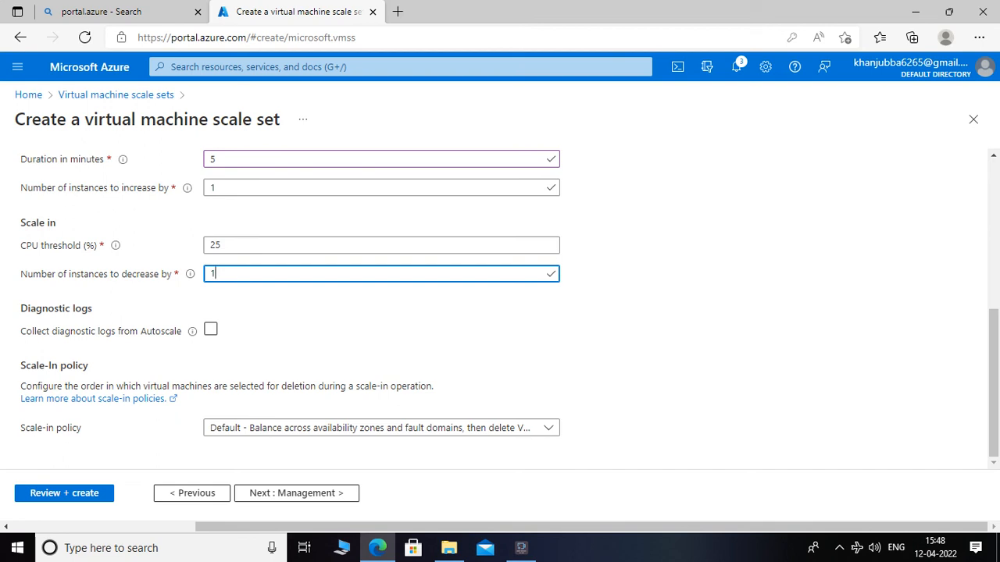
pyautogui.click(300, 493)
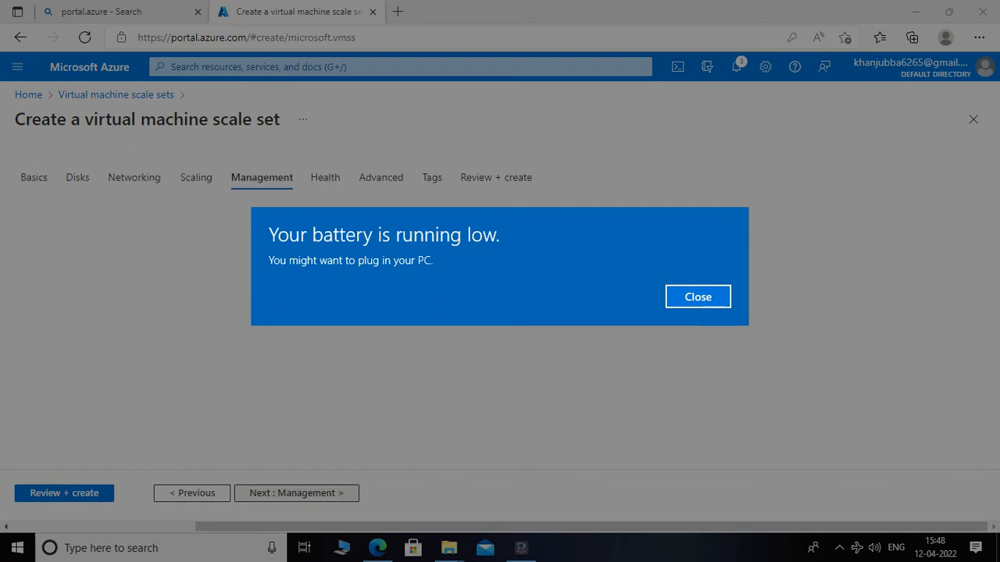
# - Dismiss the battery notice, disable boot diagnostics, and skip past the Health settings
pyautogui.click(697, 297)
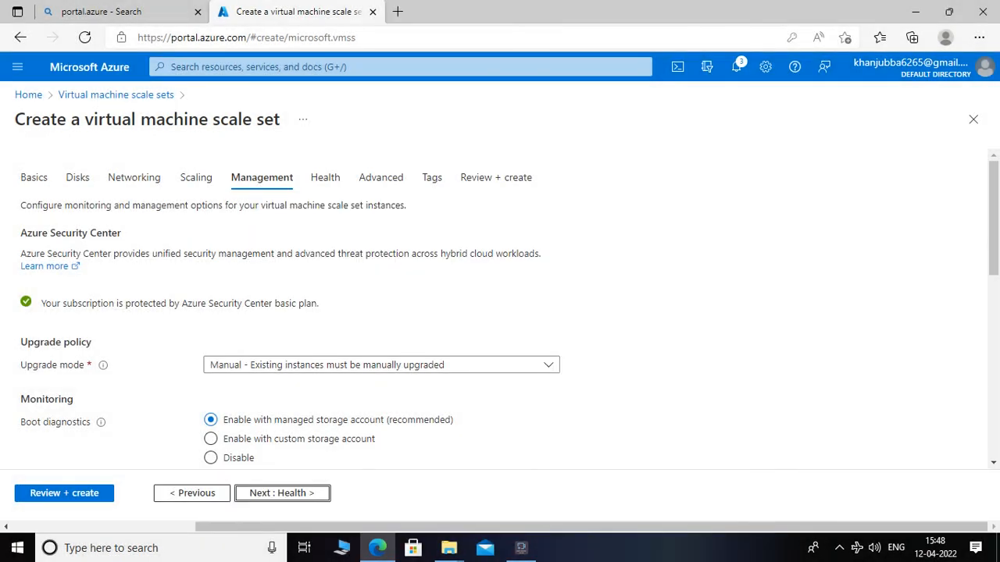
pyautogui.scroll(-3, 509, 296)
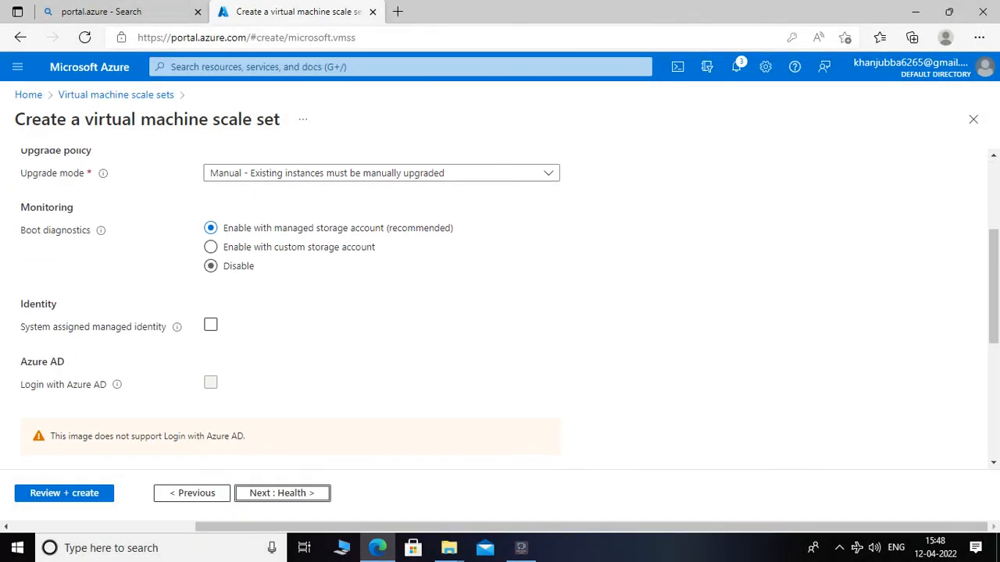
pyautogui.click(211, 266)
pyautogui.scroll(3, 500, 308)
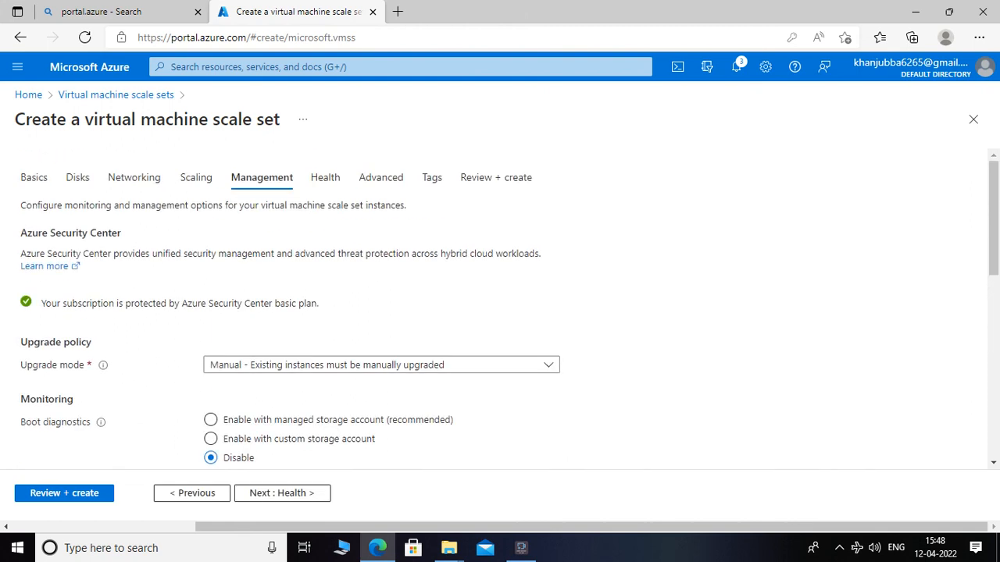
pyautogui.scroll(-2, 509, 308)
pyautogui.scroll(-5, 509, 309)
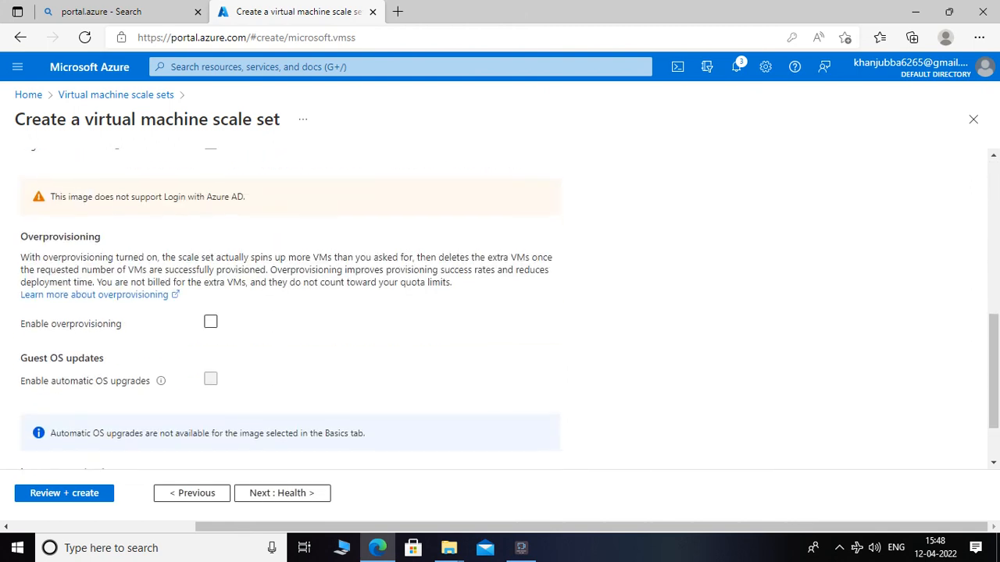
pyautogui.scroll(-1, 509, 309)
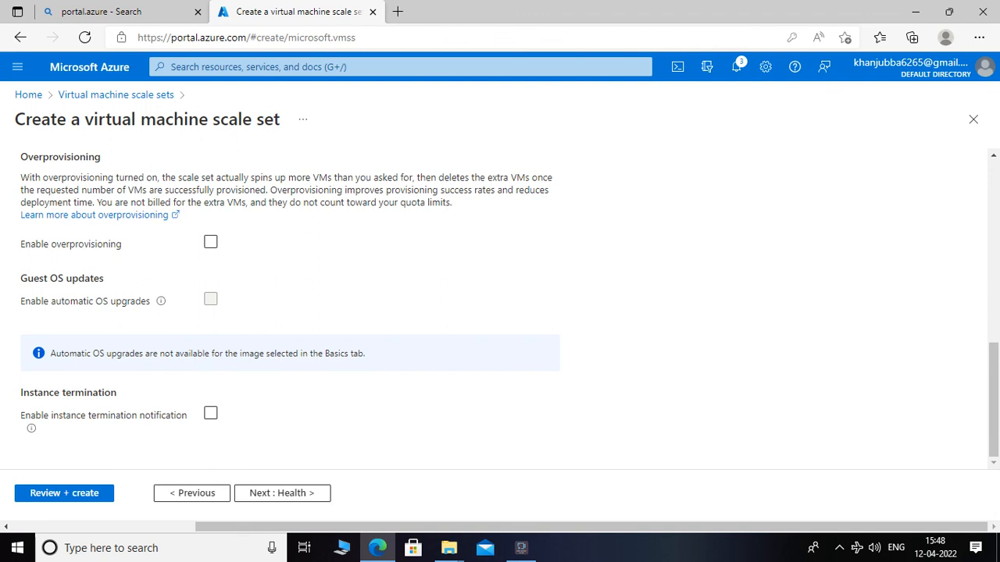
pyautogui.click(282, 494)
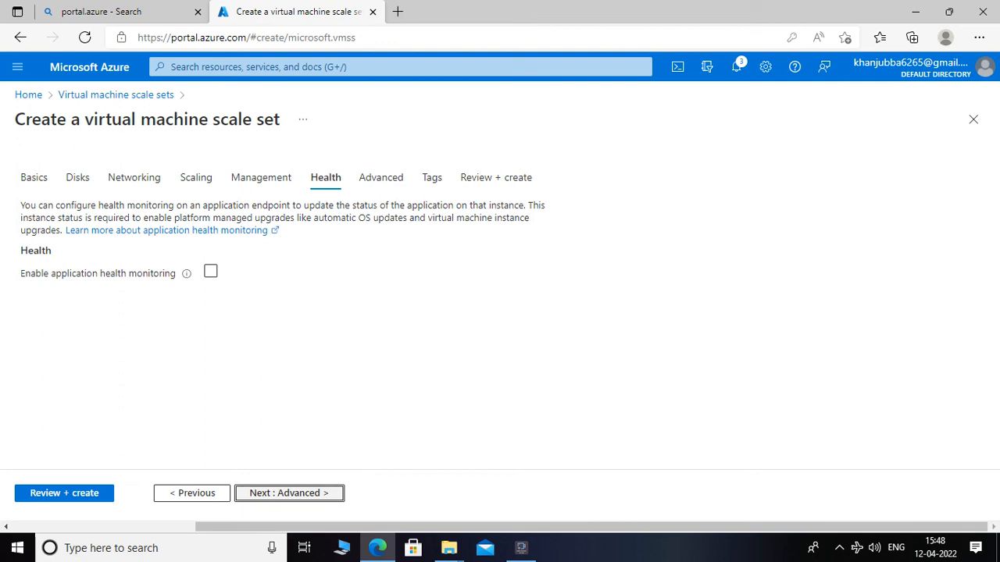
pyautogui.click(289, 493)
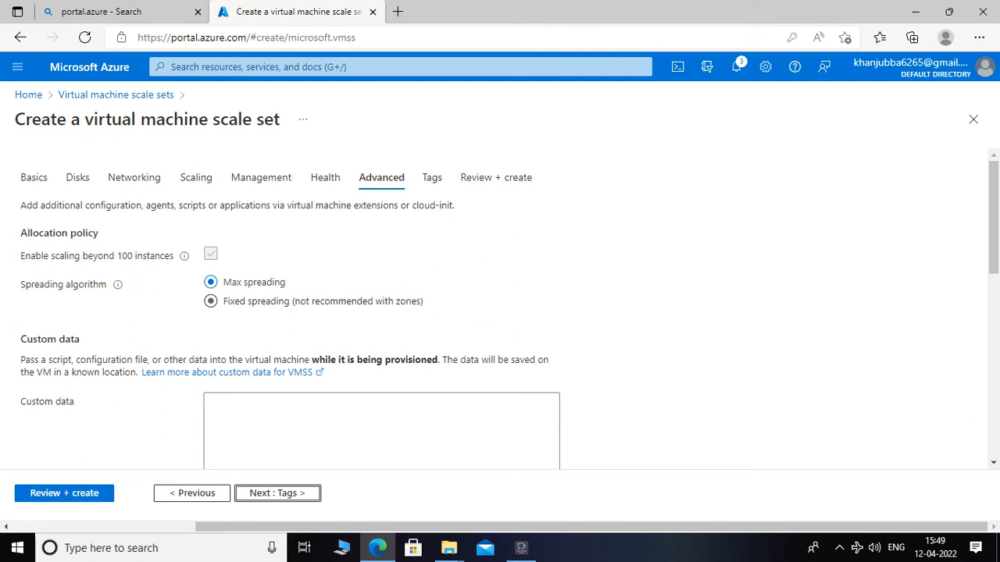
# - Use Fixed spreading with fault domain count 5, then proceed to Review + create
pyautogui.click(210, 301)
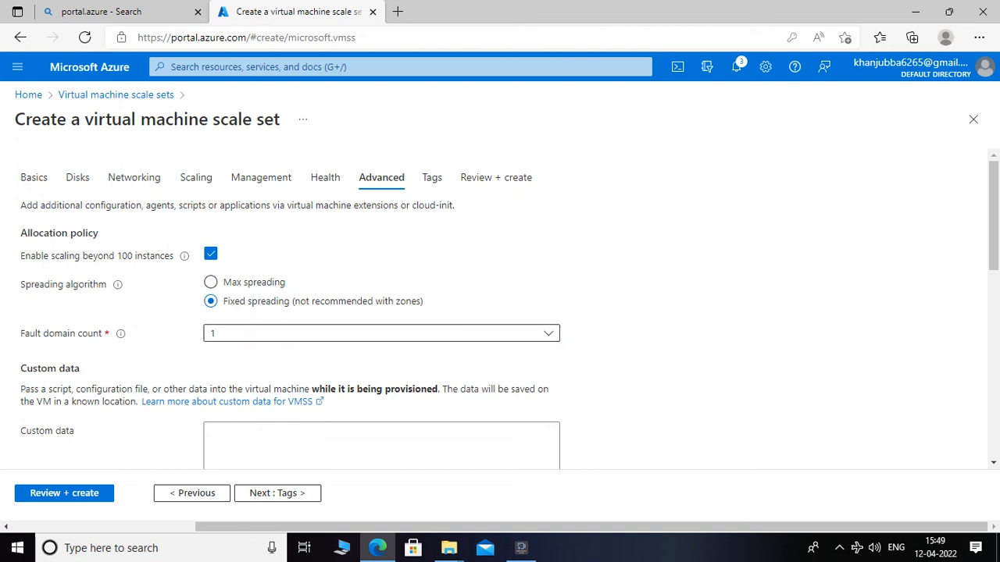
pyautogui.click(381, 333)
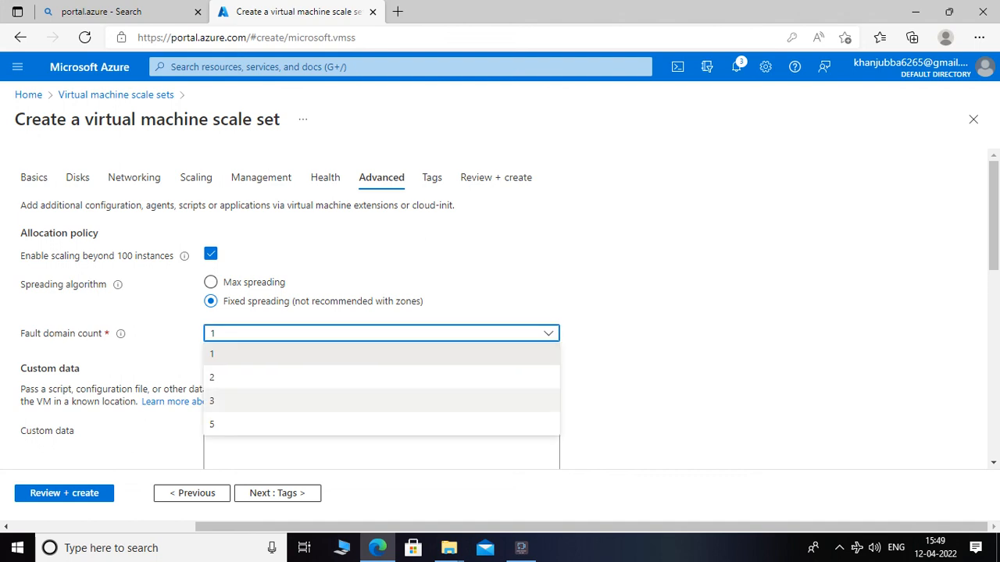
pyautogui.click(381, 424)
pyautogui.scroll(-10, 508, 305)
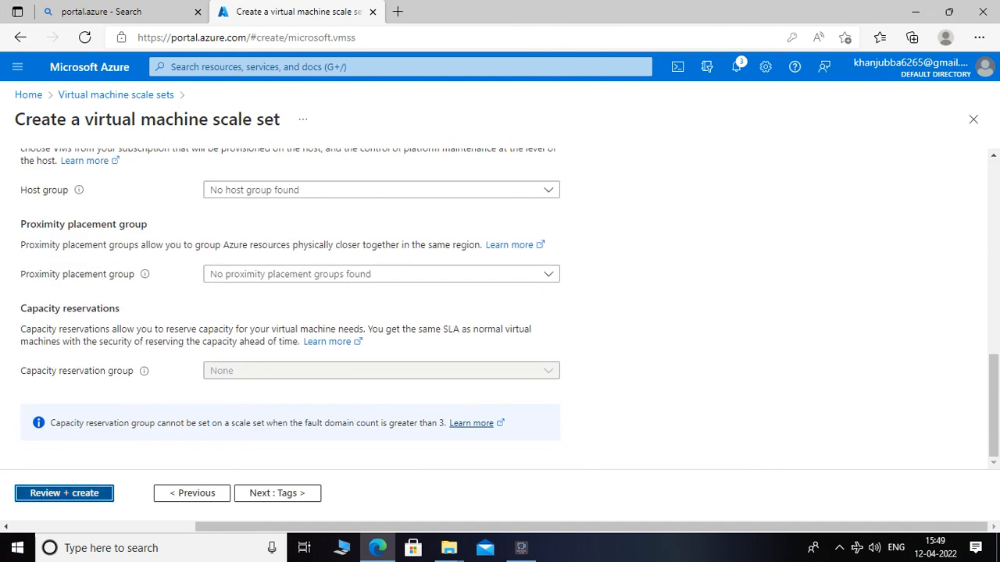
pyautogui.click(64, 492)
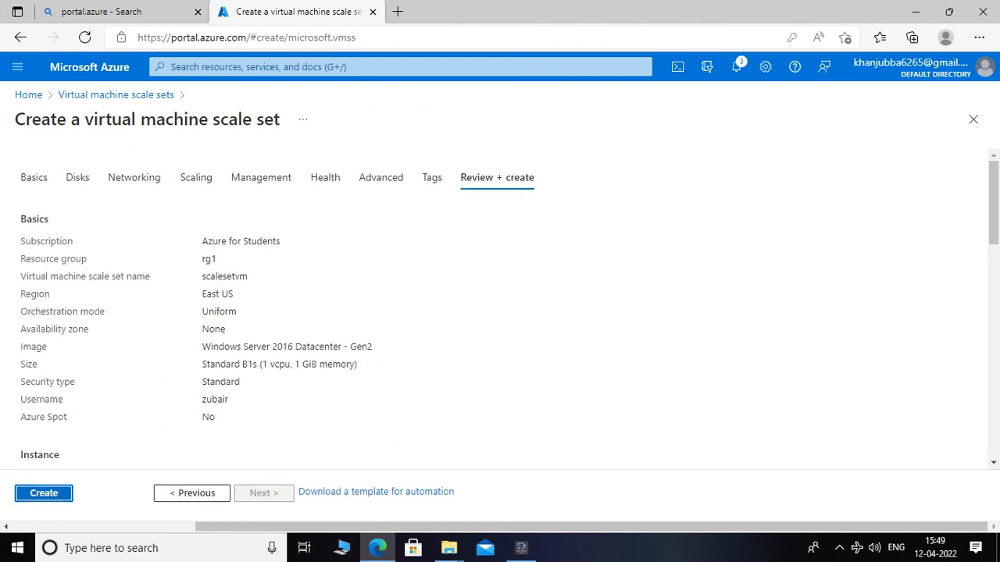
# - Create the scalesetvm deployment and open the scale set once it succeeds
pyautogui.click(44, 492)
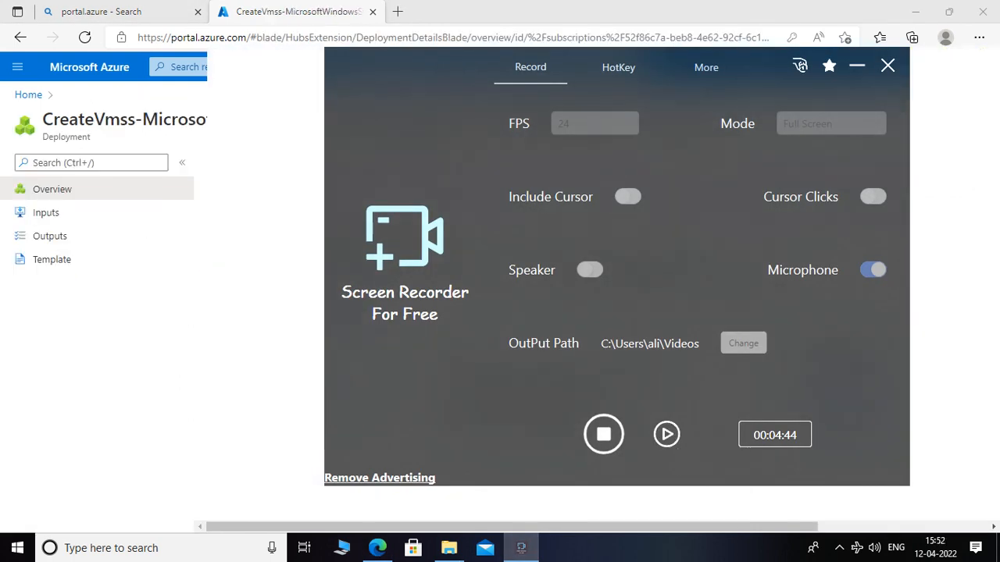
pyautogui.click(856, 65)
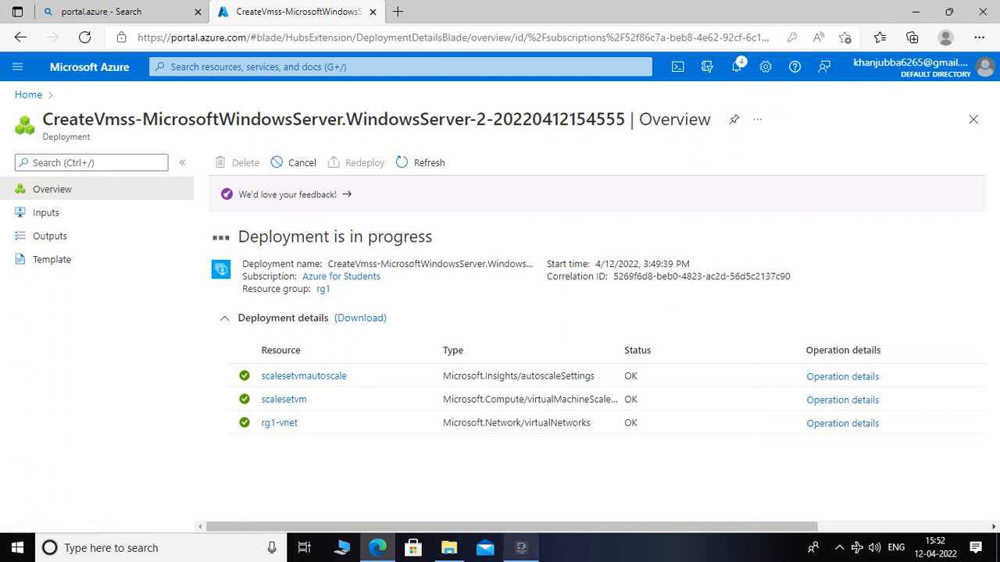
pyautogui.click(520, 548)
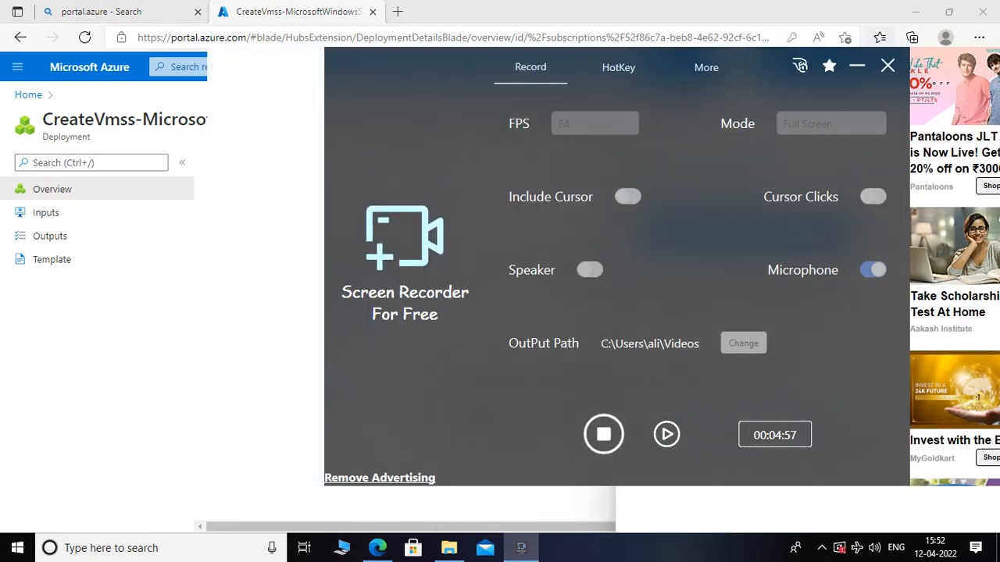
pyautogui.click(856, 66)
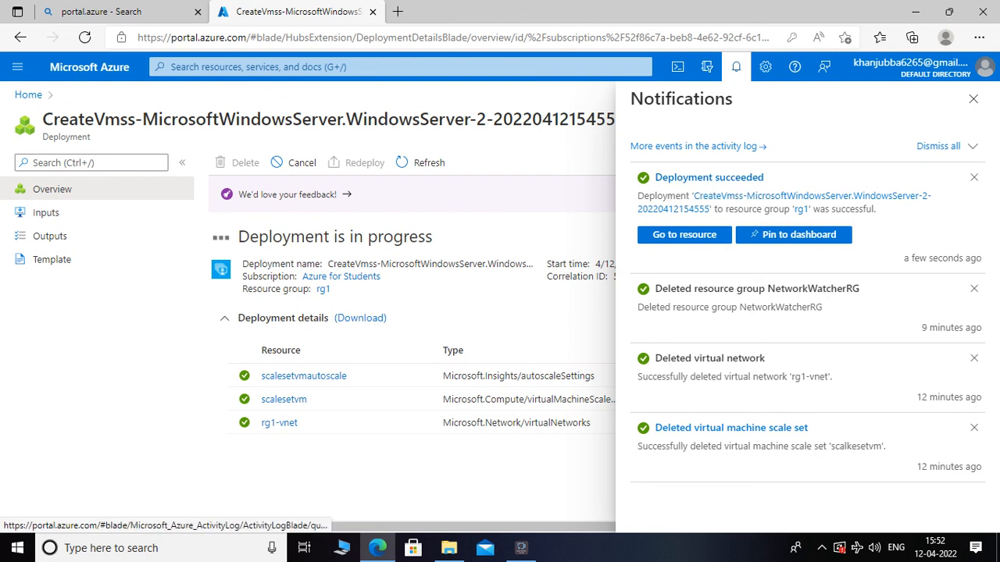
pyautogui.click(684, 235)
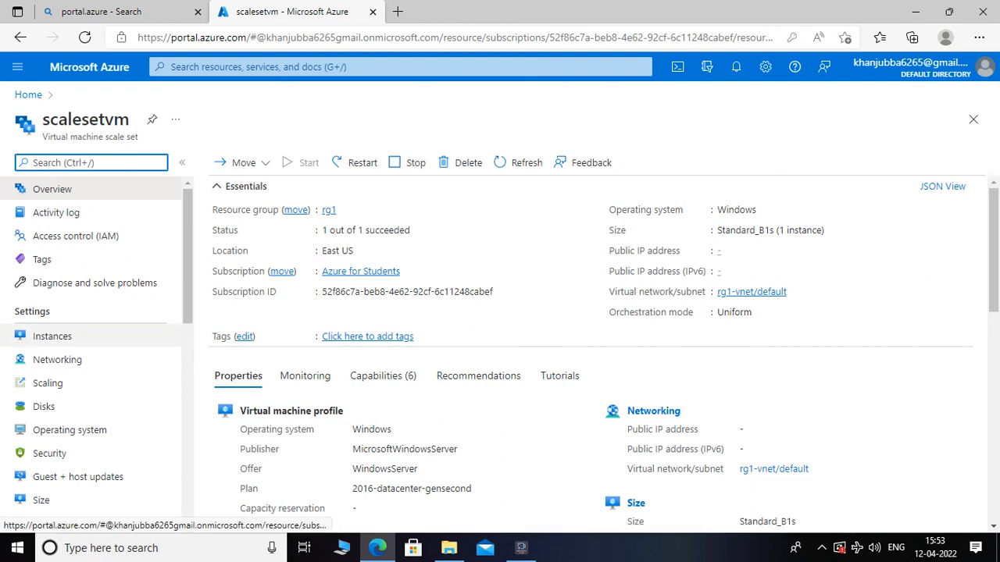
# - Copy scalesetvm_0's public IP 13.68.255.27, then search Windows for Remote Desktop
pyautogui.click(52, 336)
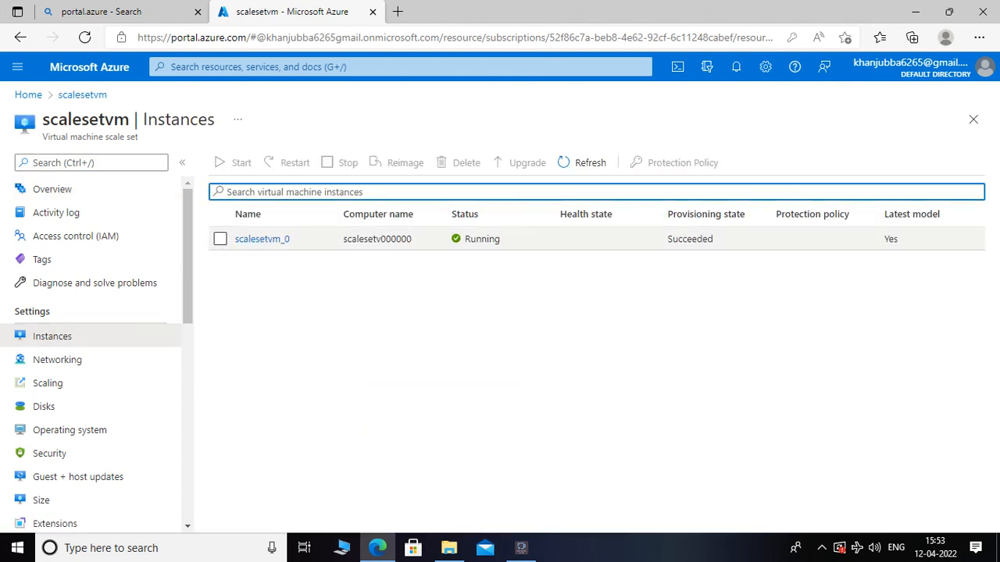
pyautogui.click(262, 239)
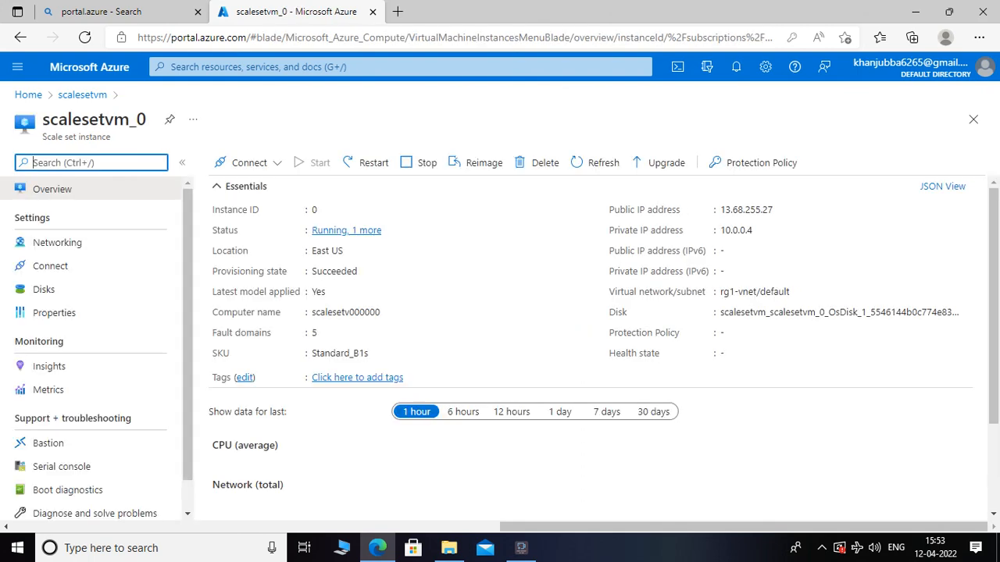
pyautogui.click(748, 210)
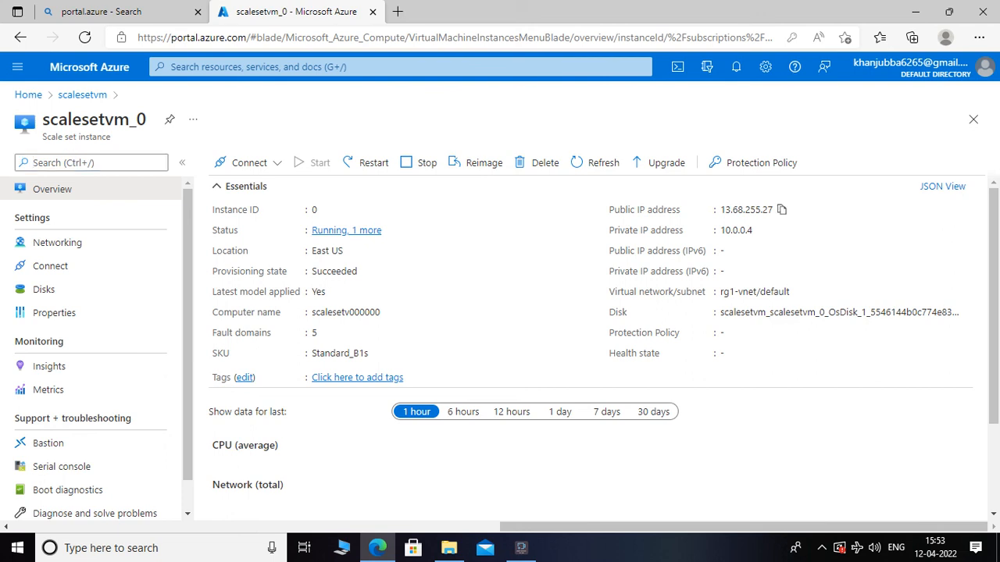
pyautogui.click(781, 210)
pyautogui.click(146, 548)
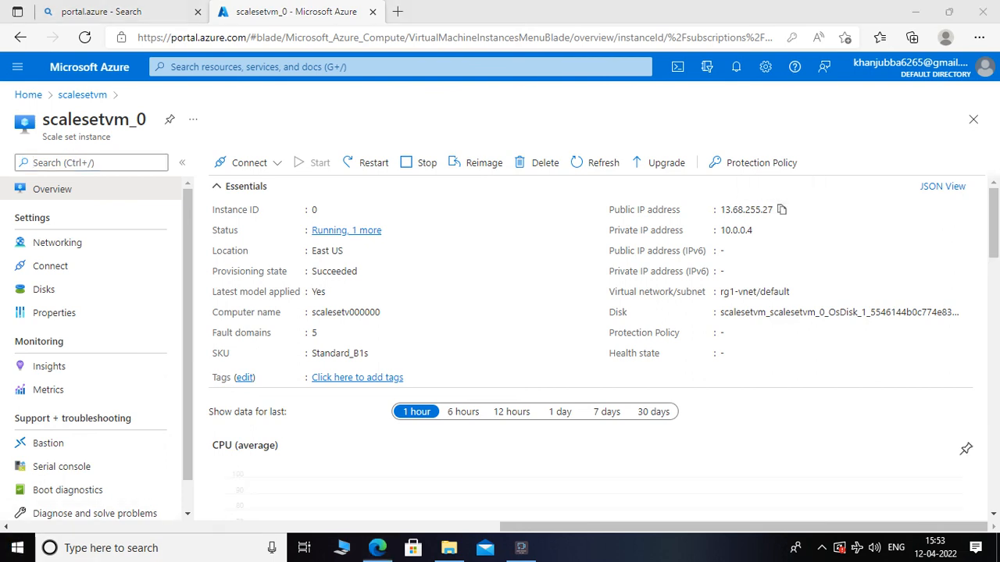
pyautogui.write('r')
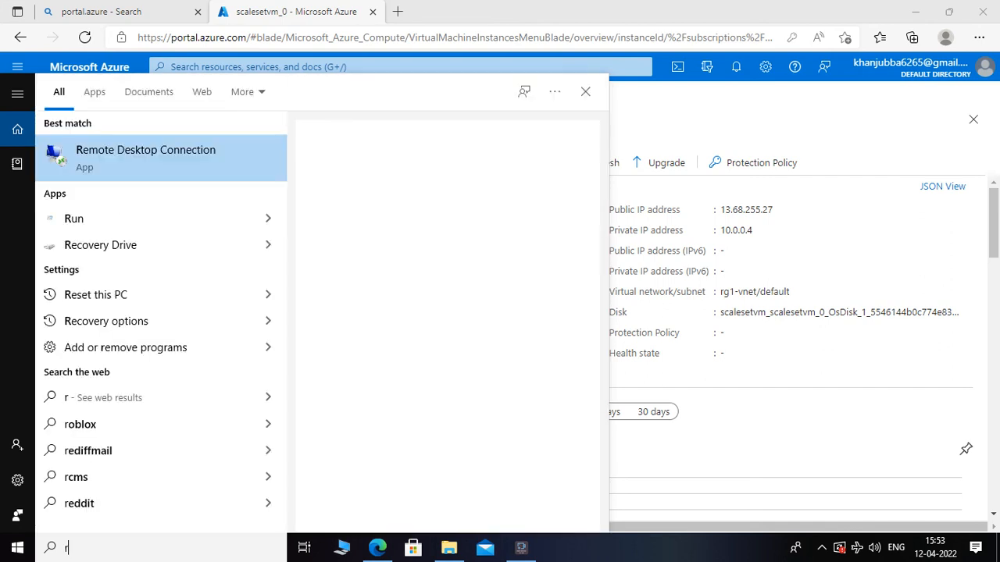
# - Connect by Remote Desktop to 13.68.255.27 and close Server Manager on the server
pyautogui.click(345, 271)
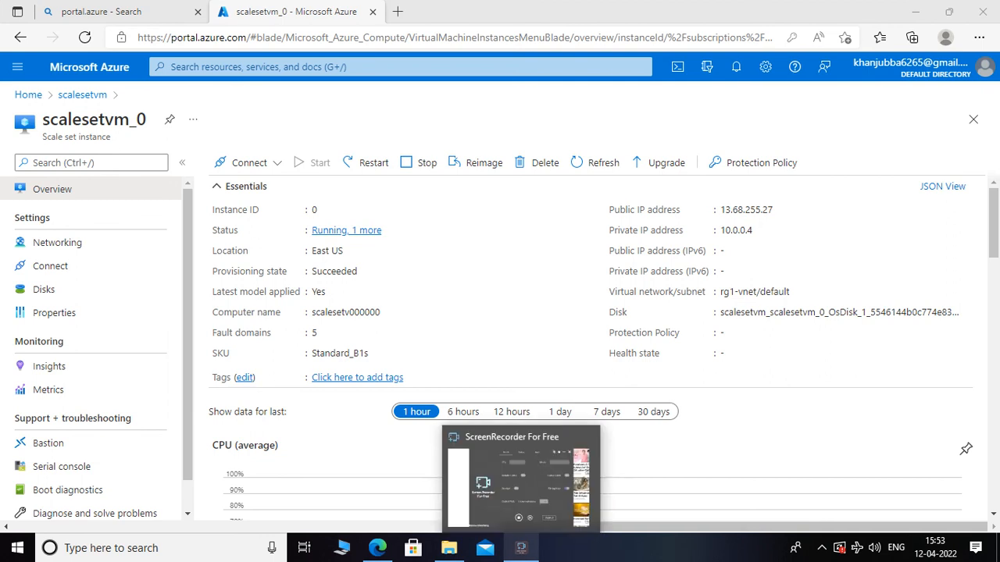
pyautogui.click(521, 547)
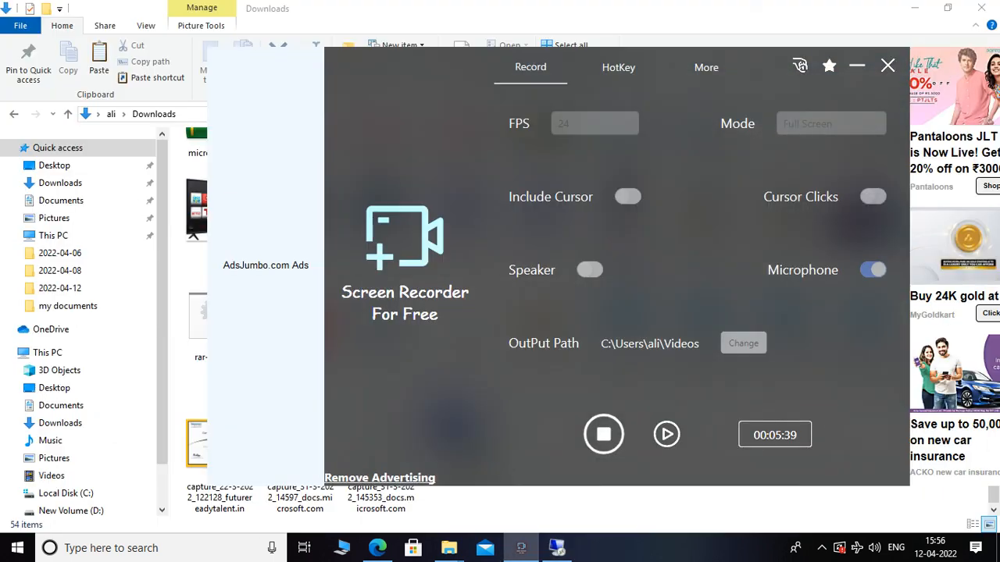
pyautogui.click(556, 548)
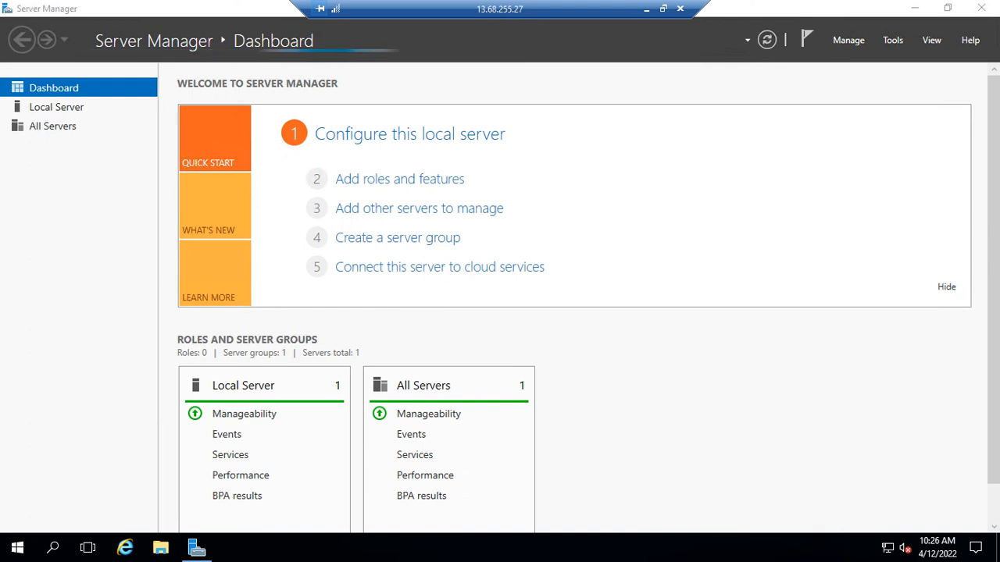
pyautogui.click(981, 8)
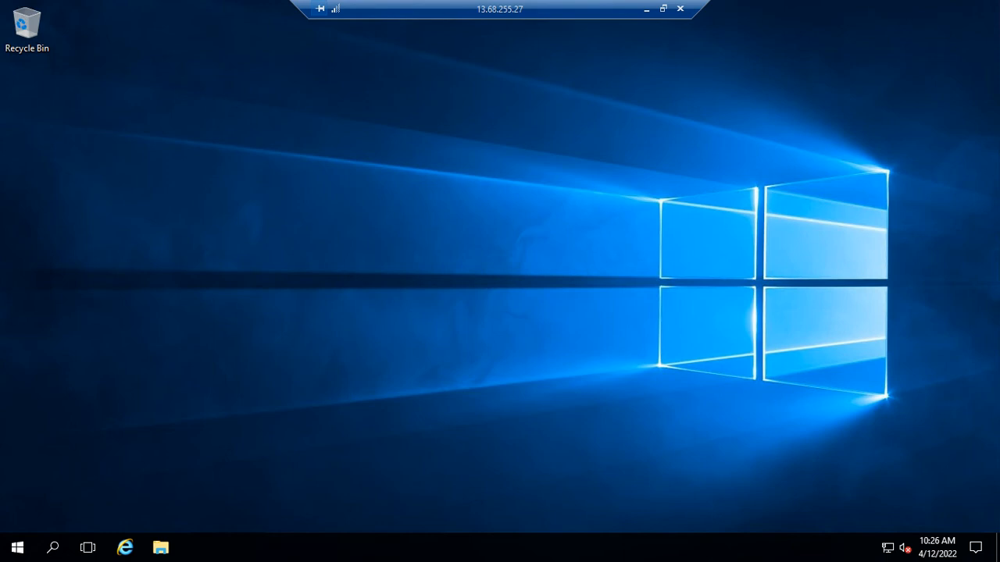
# - Minimize the remote session and bring up the local Downloads folder in File Explorer
pyautogui.click(646, 9)
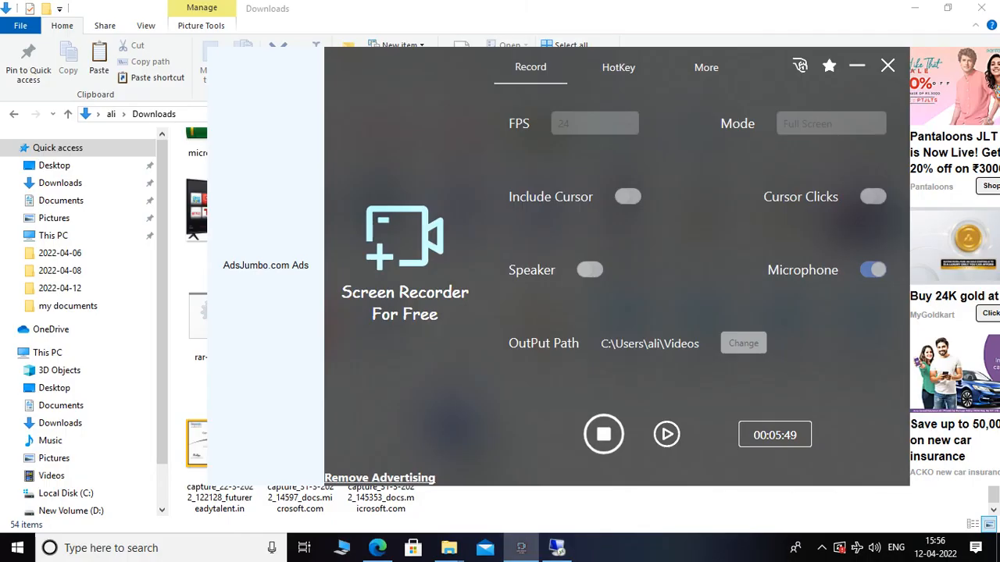
pyautogui.click(856, 66)
pyautogui.scroll(4, 546, 222)
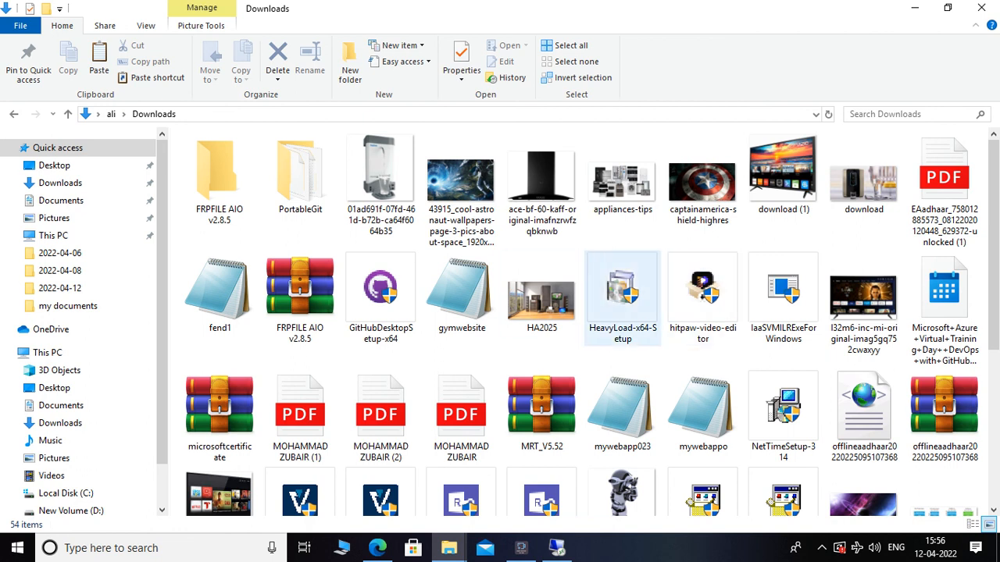
# - Copy the HeavyLoad-x64-Setup installer from the Downloads folder
pyautogui.click(622, 297)
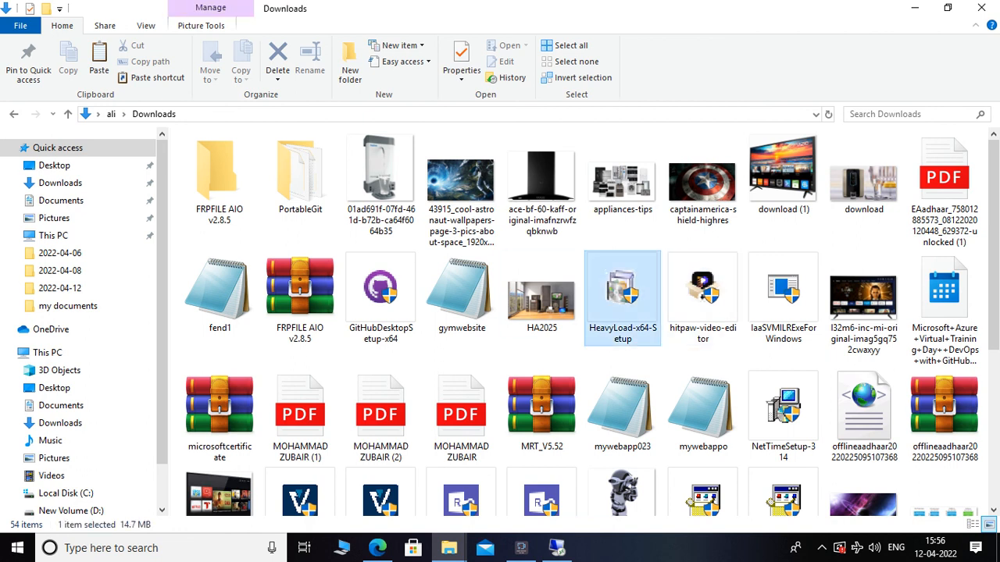
pyautogui.rightClick(629, 297)
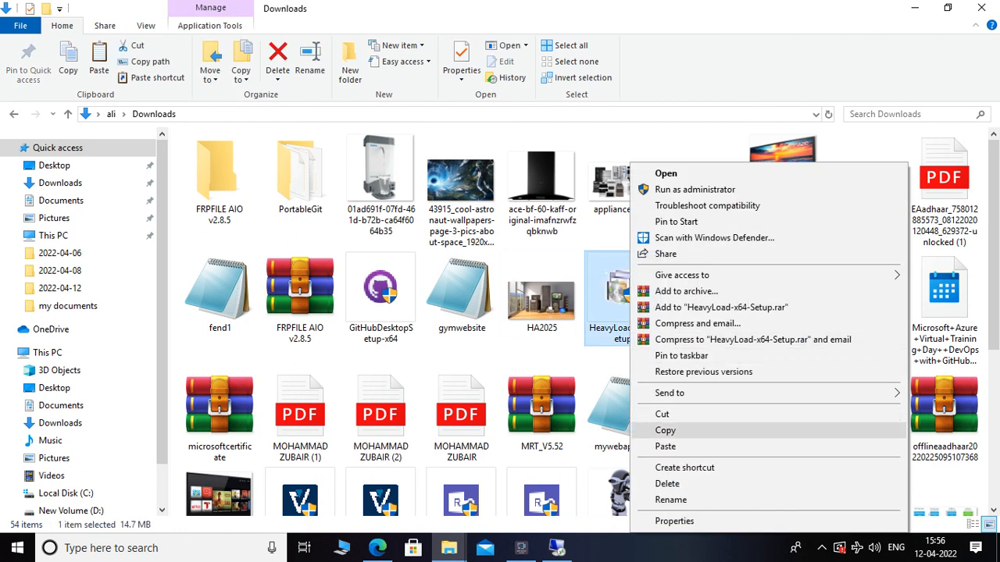
pyautogui.click(665, 431)
# - Close File Explorer and go back to the 13.68.255.27 remote desktop
pyautogui.click(981, 8)
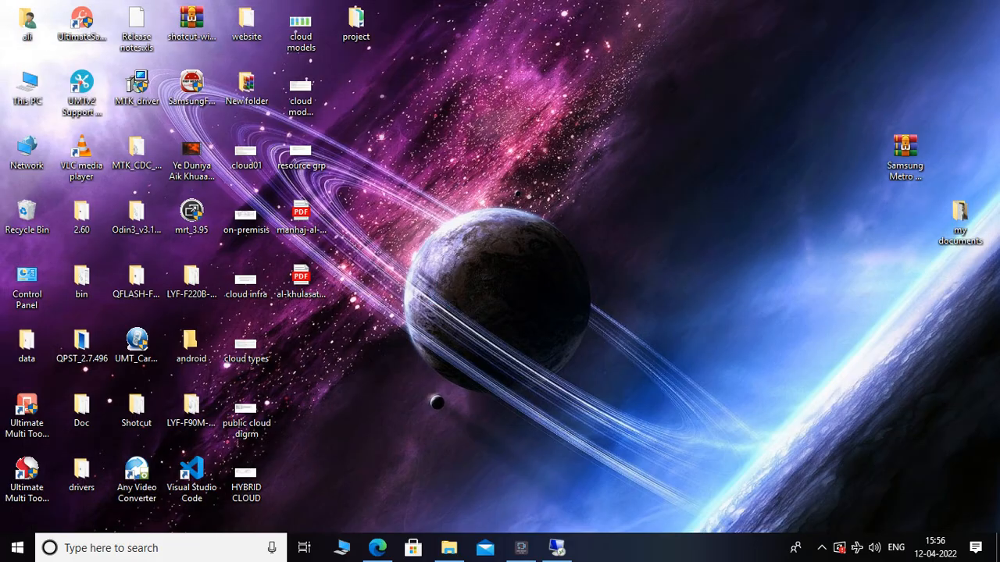
pyautogui.click(557, 547)
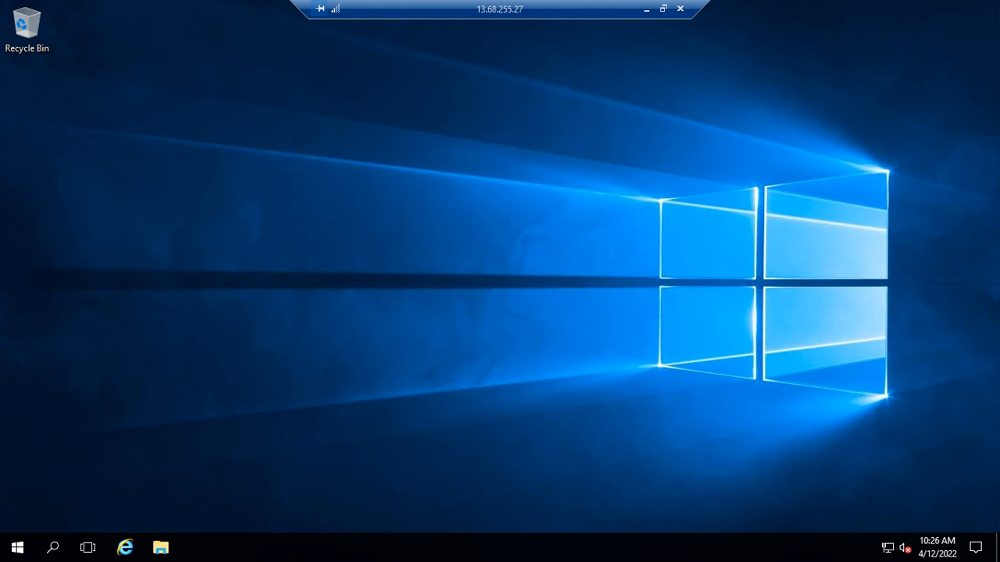
pyautogui.rightClick(263, 145)
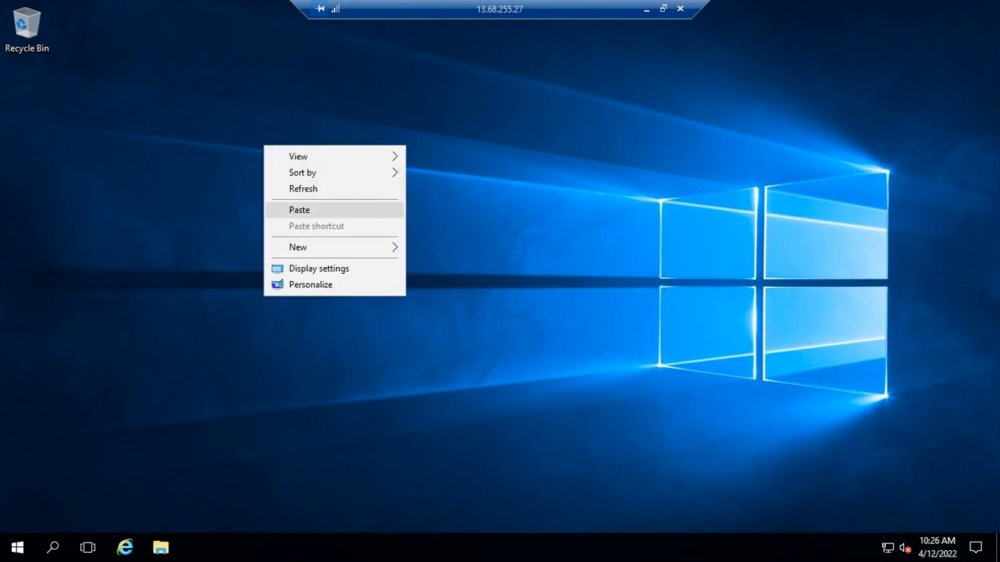
# - Paste the HeavyLoad installer onto the remote desktop, install it, and bring HeavyLoad forward
pyautogui.click(300, 210)
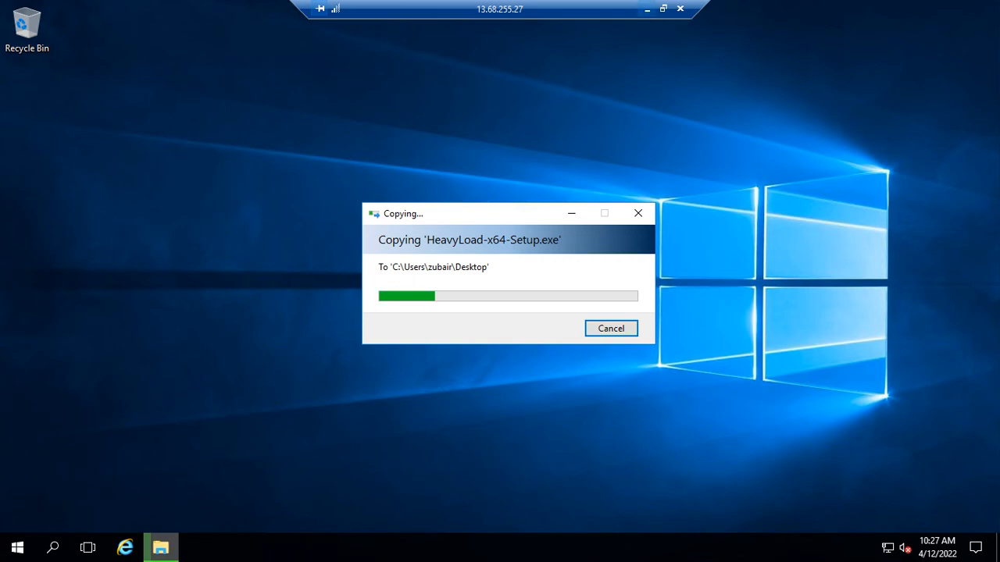
pyautogui.click(646, 10)
pyautogui.click(521, 547)
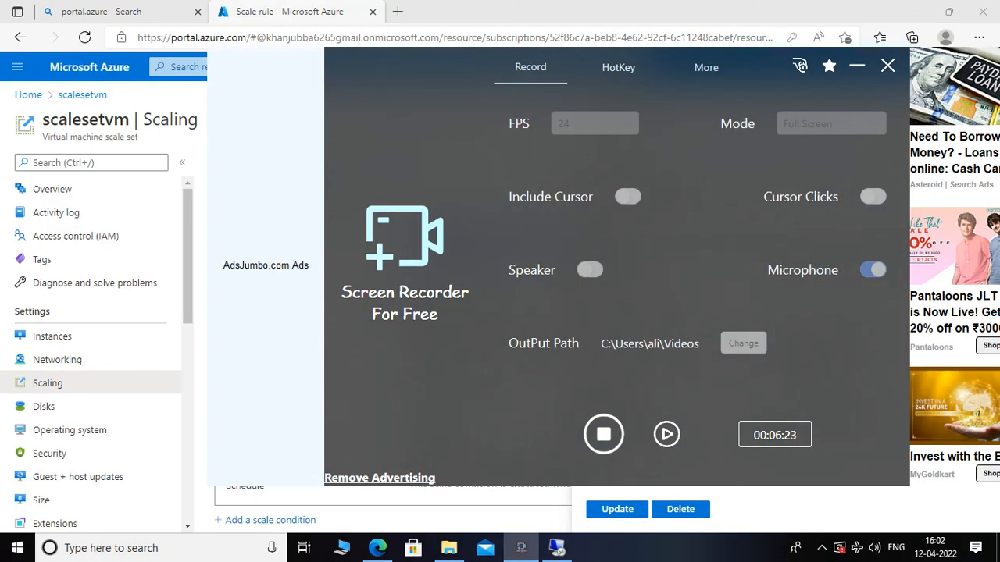
pyautogui.click(377, 548)
pyautogui.click(557, 547)
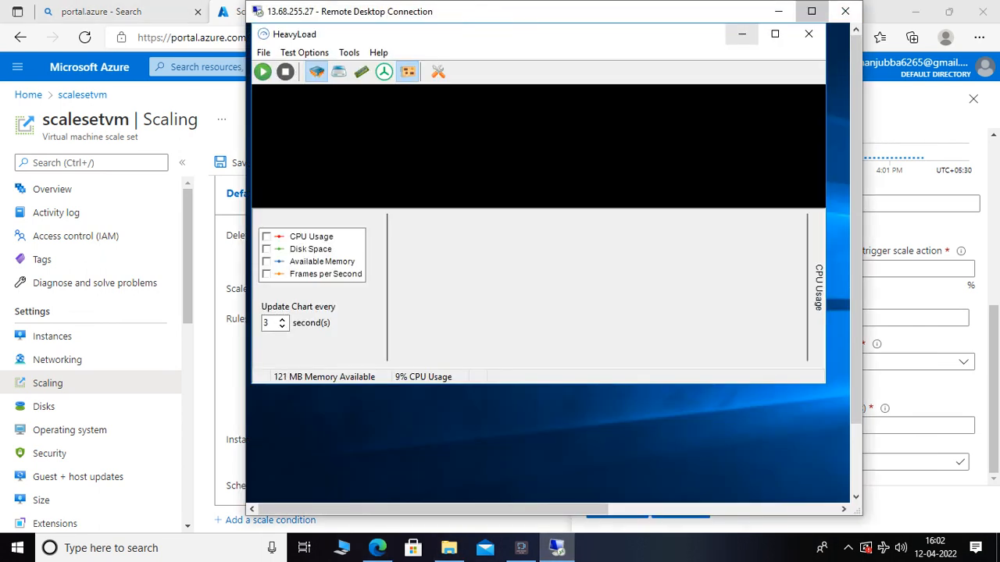
# - Start HeavyLoad's stress test full-screen despite the VM warning, pushing CPU to 100%
pyautogui.click(812, 11)
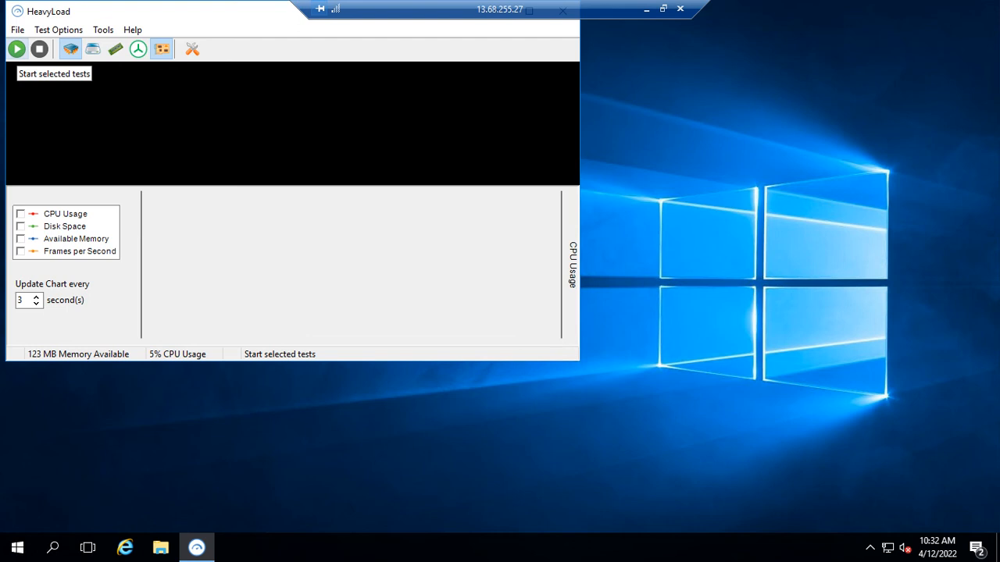
pyautogui.click(17, 49)
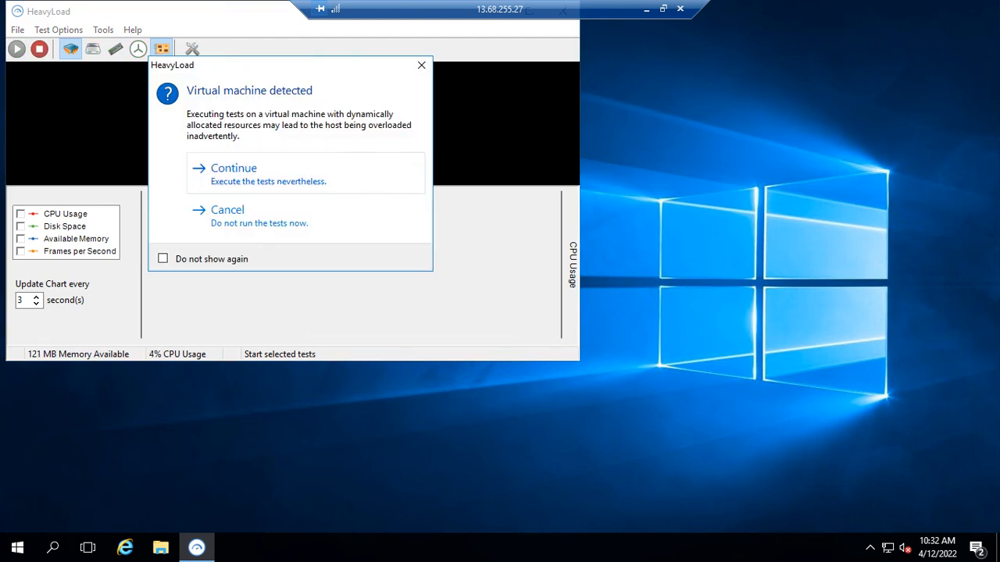
pyautogui.click(234, 174)
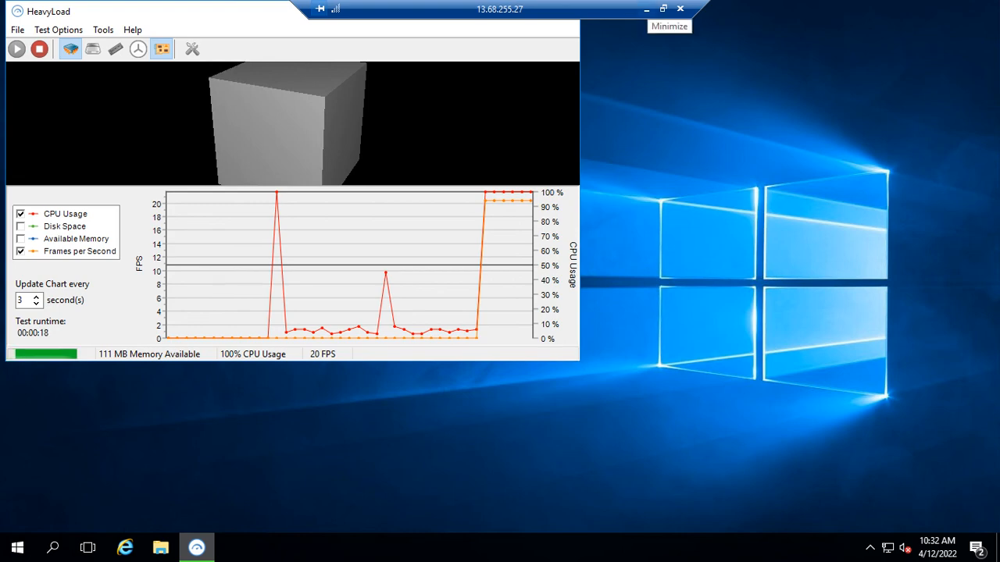
pyautogui.click(647, 9)
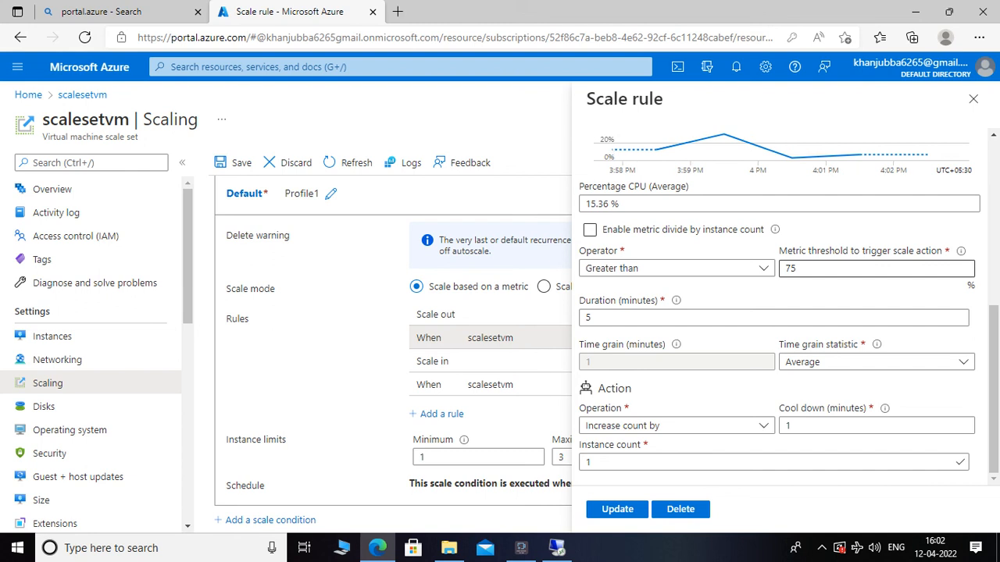
# - Review the scale rule's 75% CPU threshold, checking the remote test in between
pyautogui.doubleClick(788, 268)
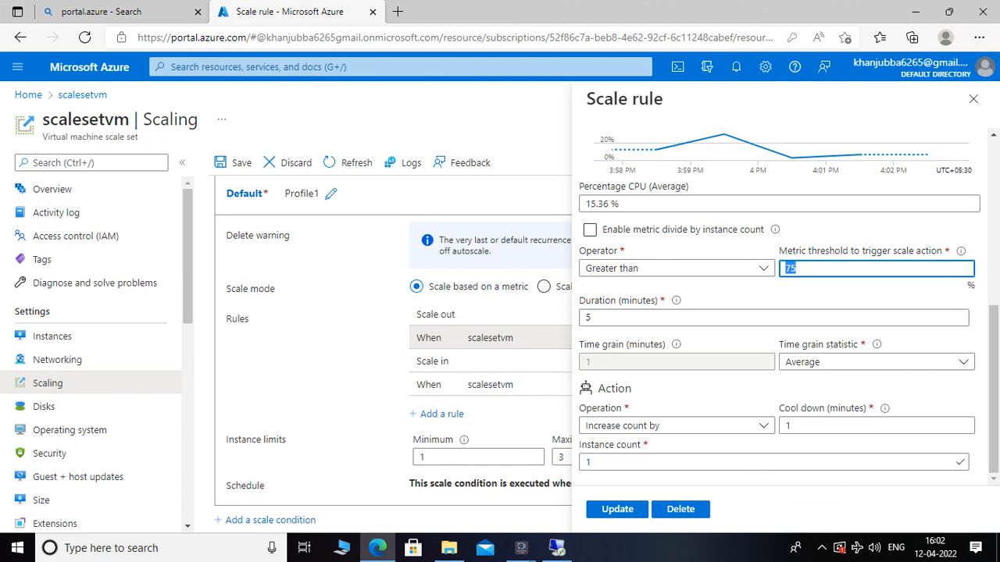
pyautogui.click(557, 548)
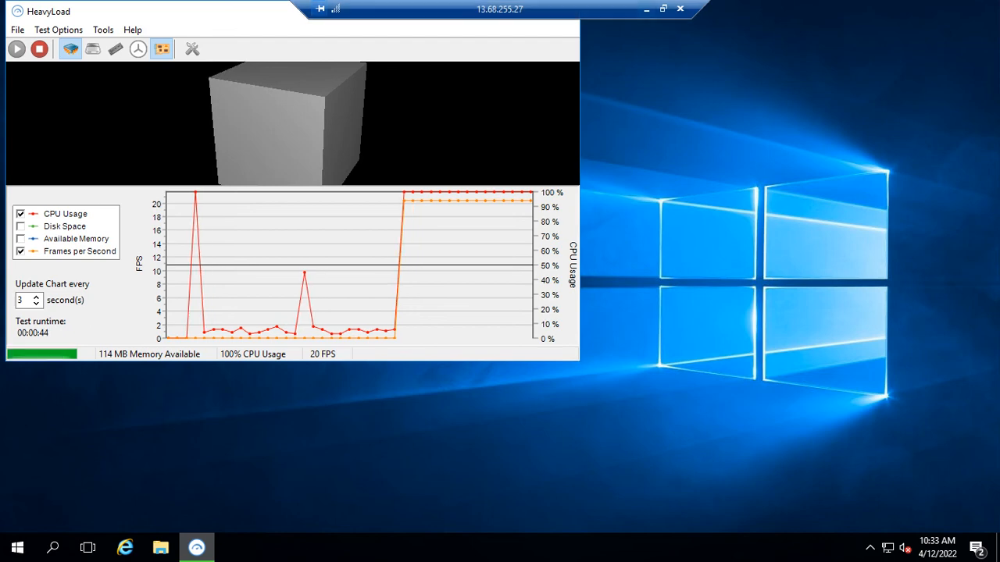
pyautogui.click(646, 8)
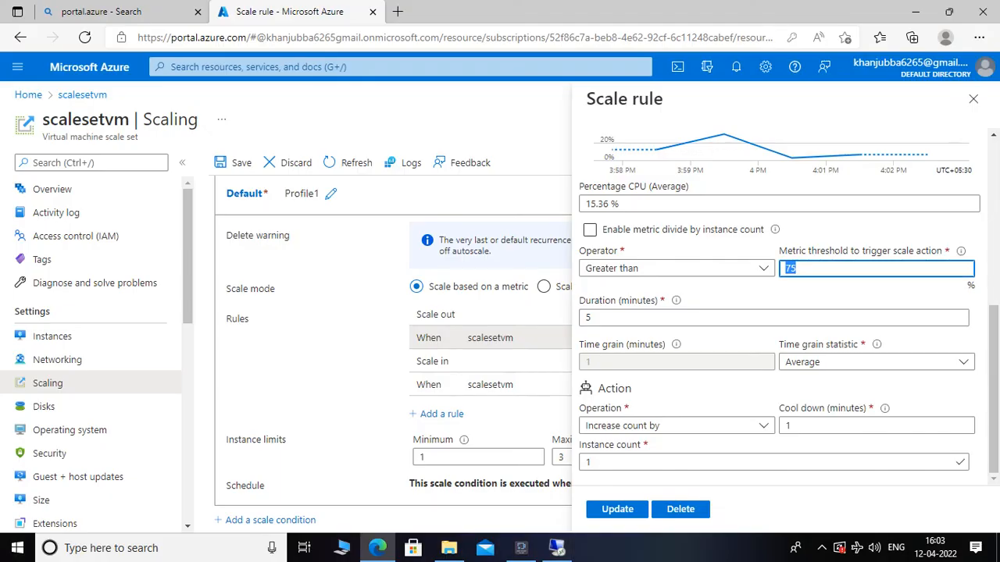
# - Watch scalesetvm's Instances list until scalesetvm_0 through scalesetvm_2 all show Running
pyautogui.moveTo(520, 548)
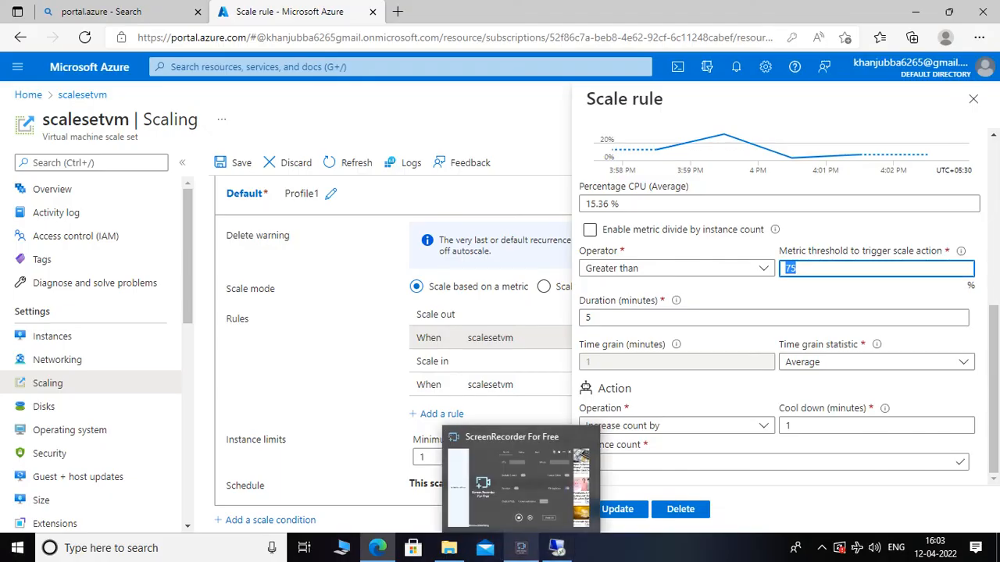
pyautogui.click(521, 548)
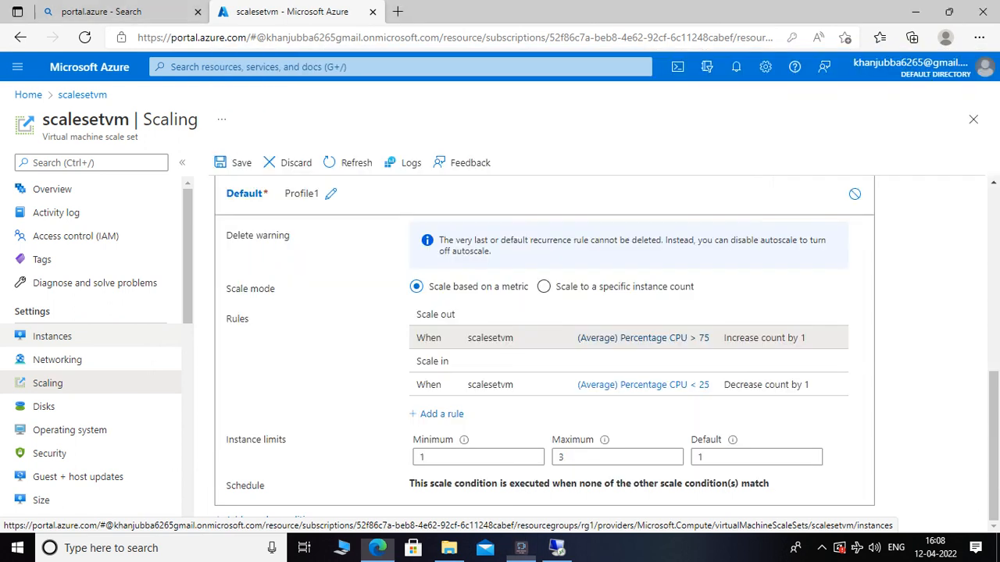
pyautogui.click(52, 336)
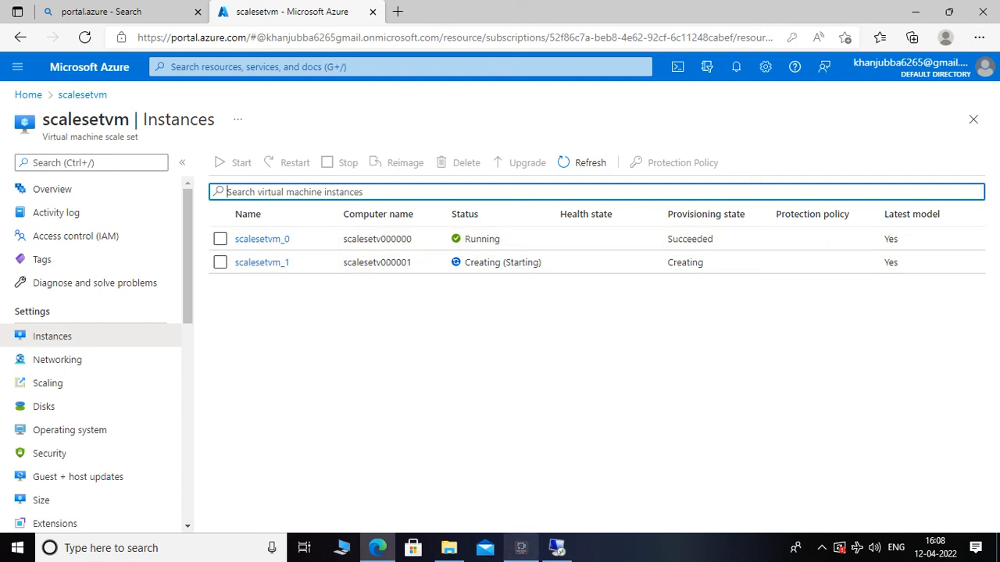
pyautogui.click(521, 547)
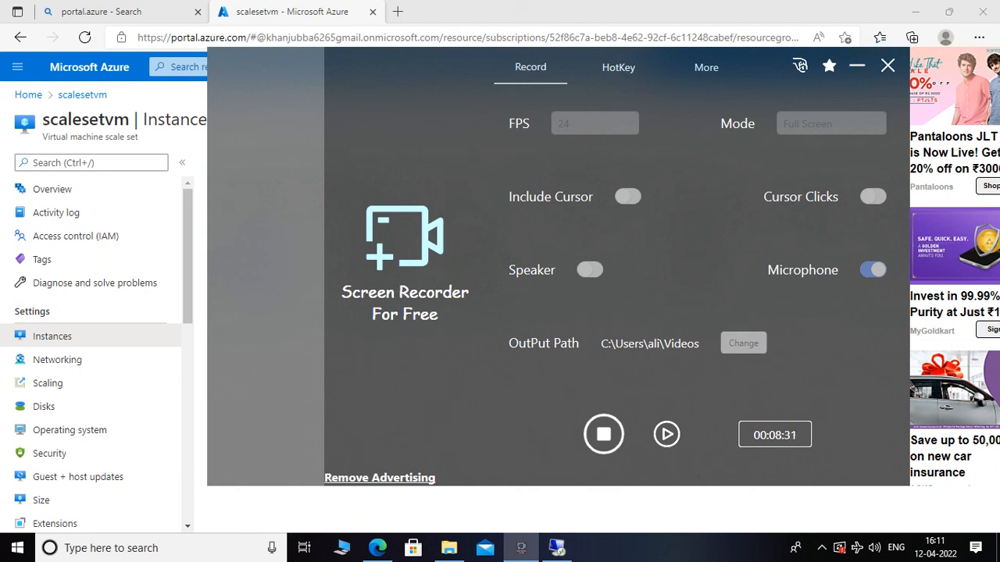
pyautogui.click(857, 65)
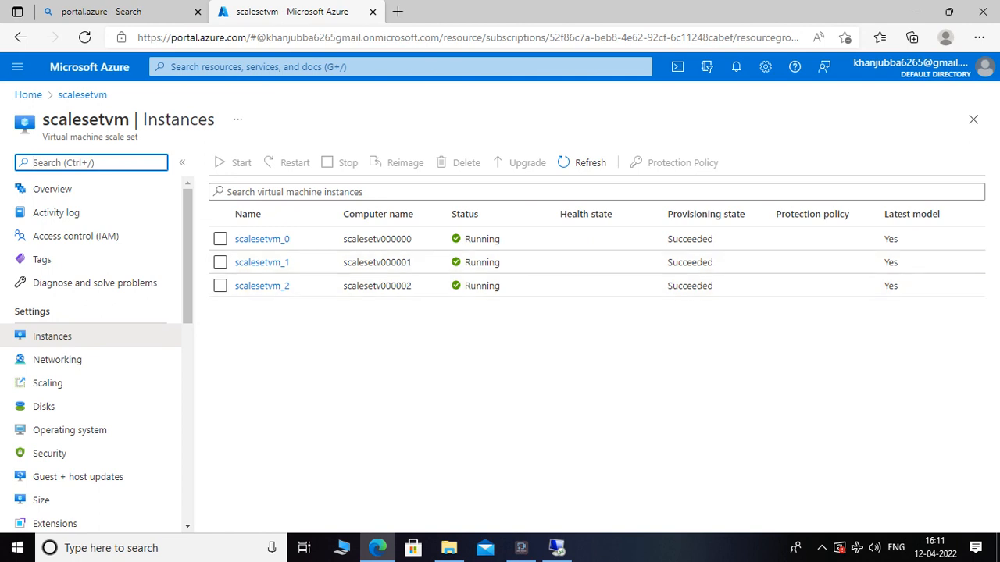
pyautogui.moveTo(233, 237); pyautogui.dragTo(276, 264)
pyautogui.click(299, 226)
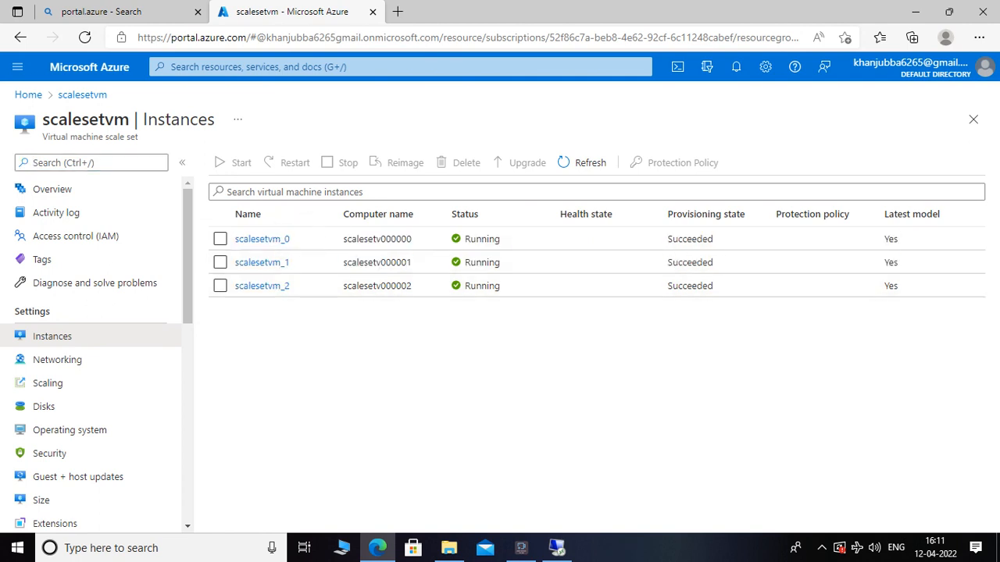
pyautogui.press('F5')
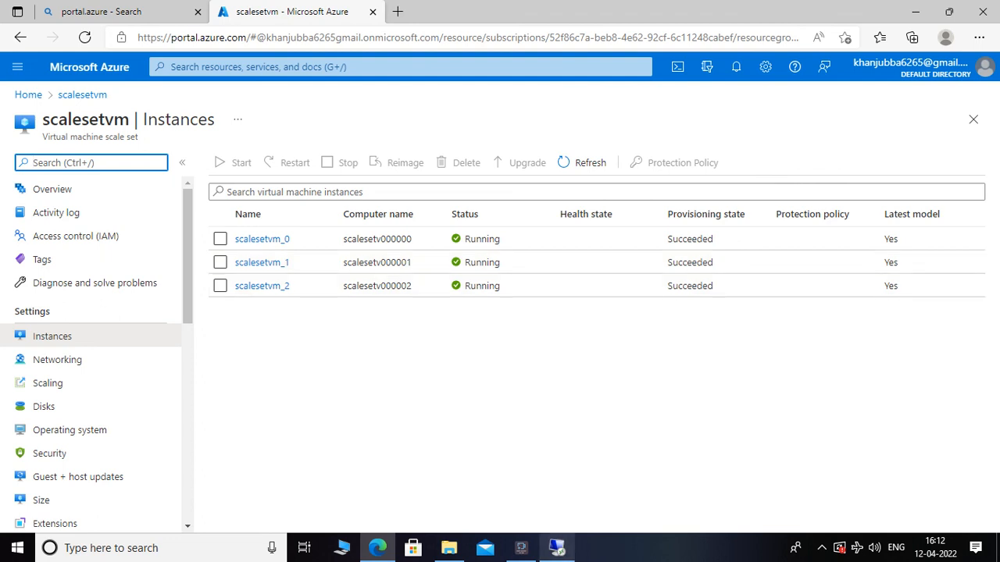
pyautogui.moveTo(556, 548)
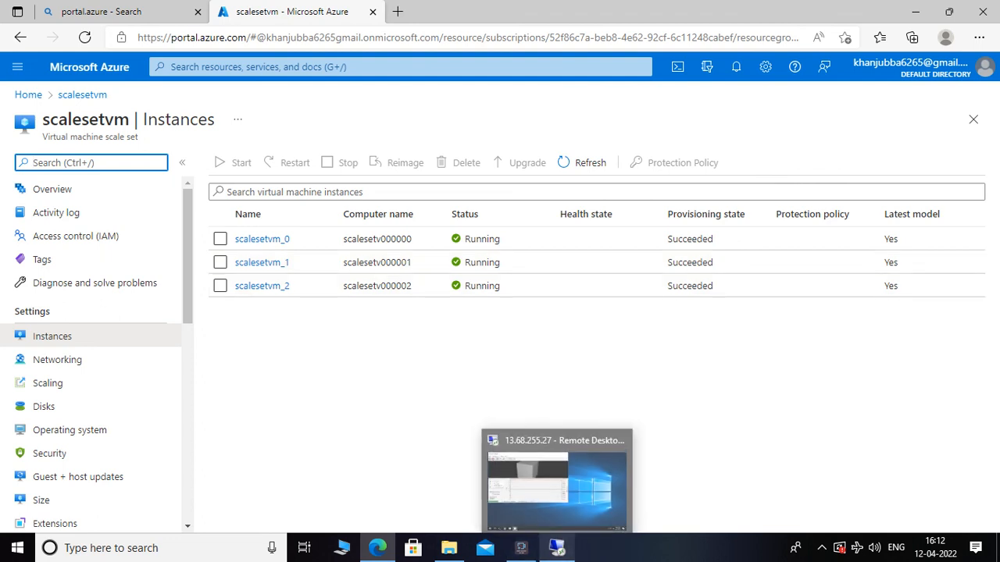
# - Restore the remote session, stop HeavyLoad's CPU stress test, and close HeavyLoad
pyautogui.click(556, 481)
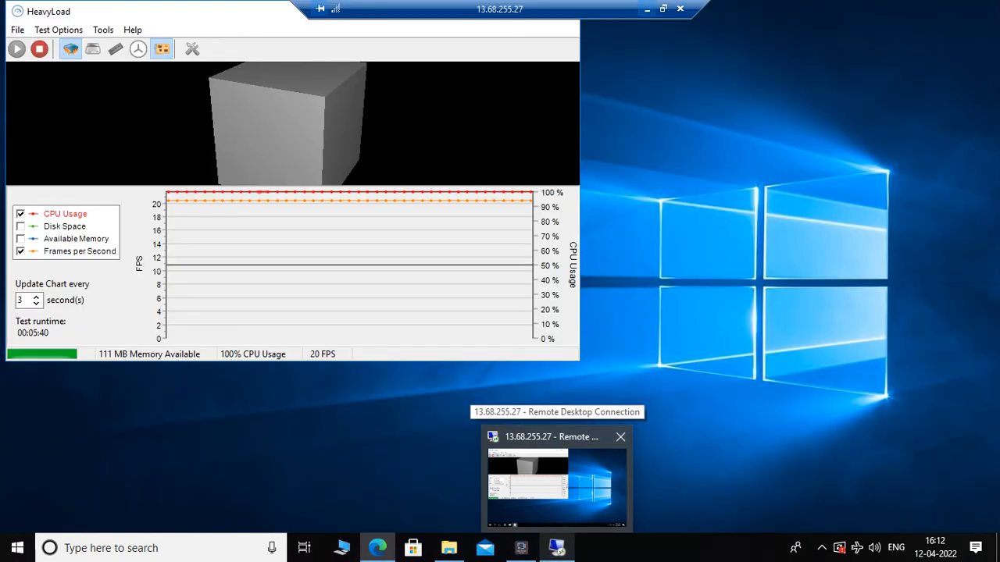
pyautogui.click(556, 480)
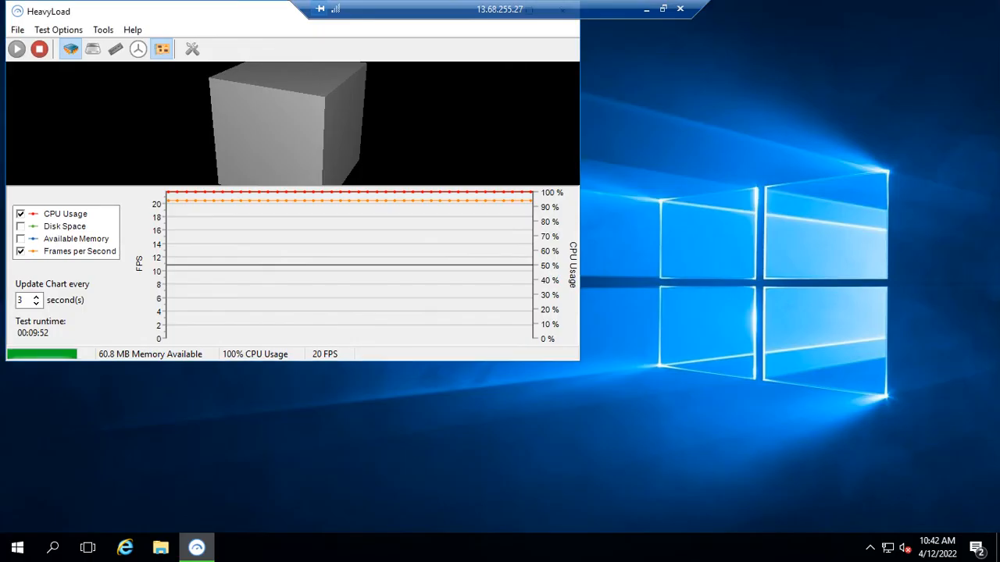
pyautogui.click(39, 49)
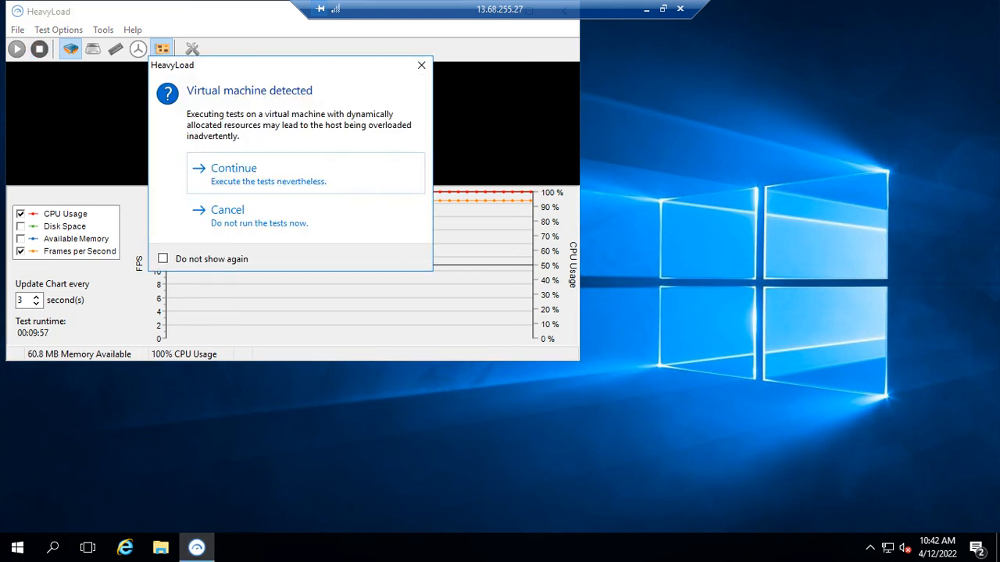
pyautogui.click(234, 171)
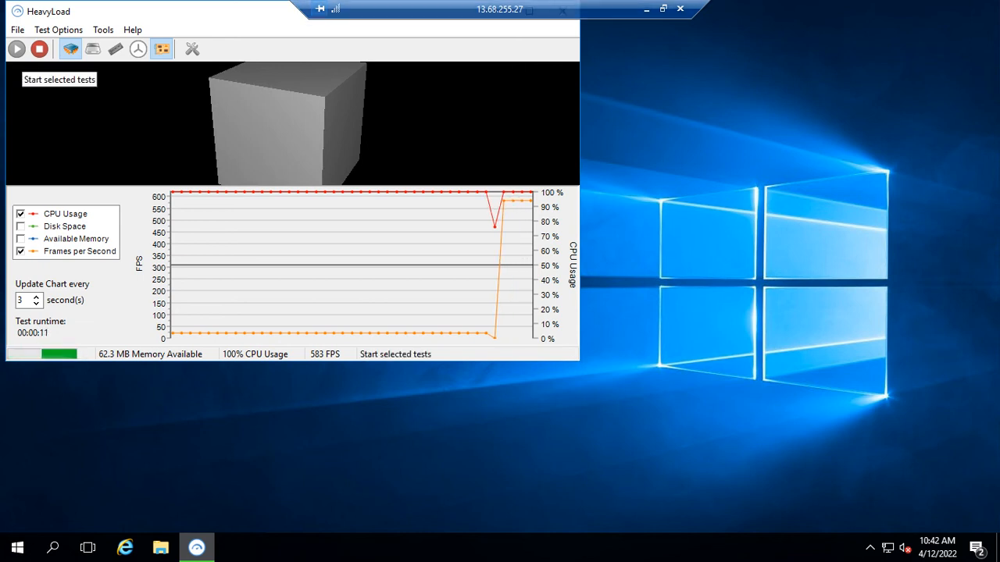
pyautogui.click(39, 49)
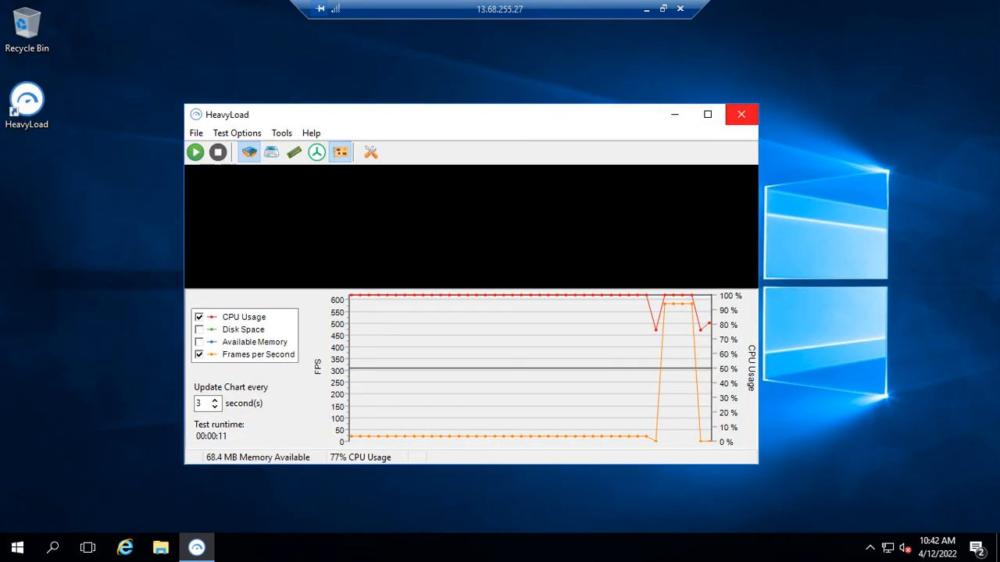
pyautogui.click(741, 113)
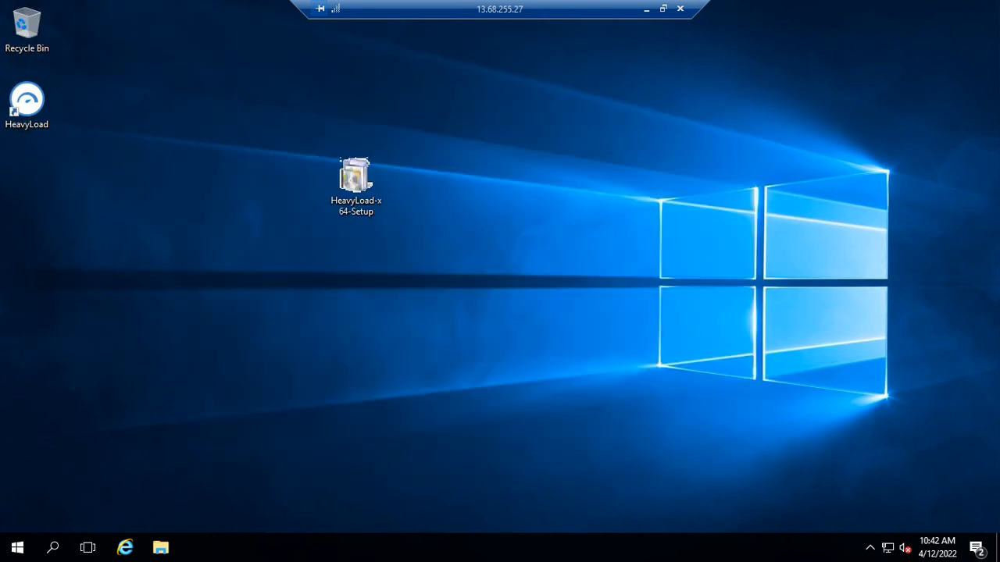
# - Refresh the remote desktop and launch Task Manager from the taskbar
pyautogui.rightClick(499, 154)
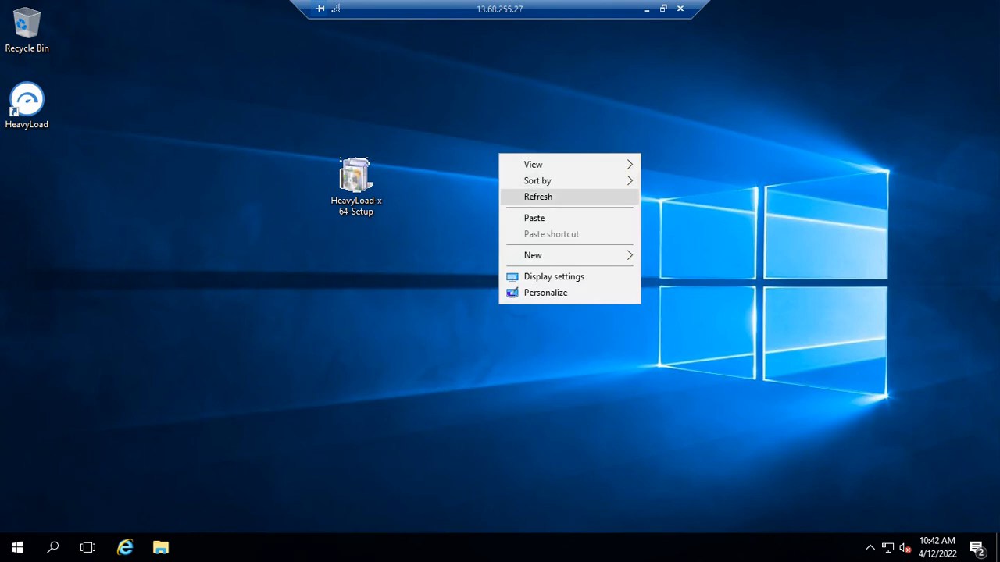
pyautogui.click(538, 197)
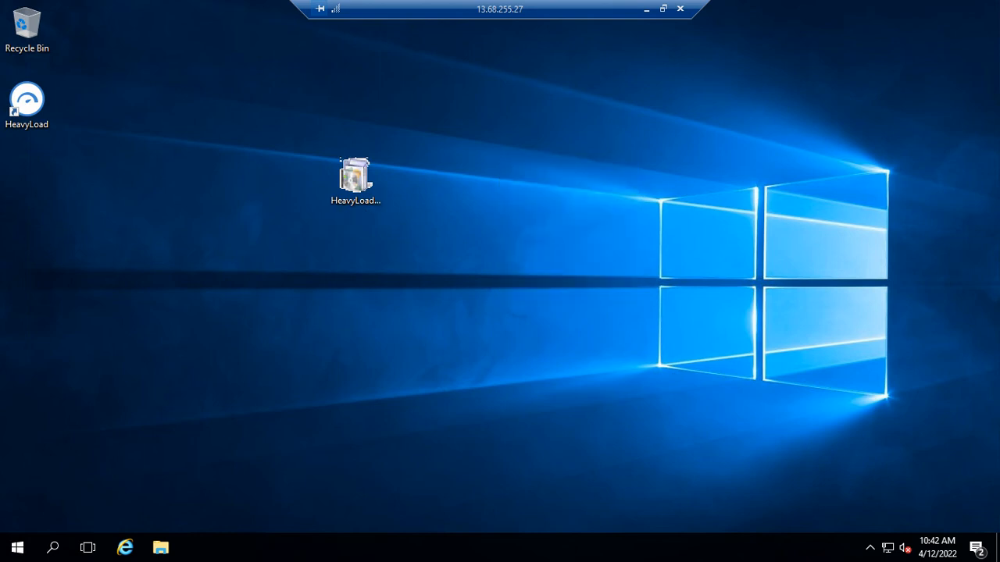
pyautogui.rightClick(545, 546)
pyautogui.click(595, 489)
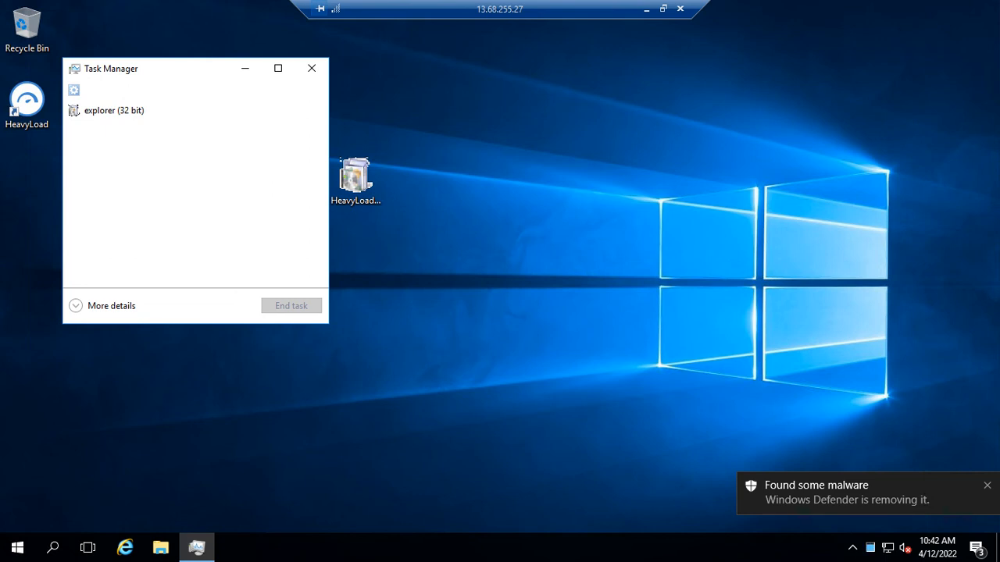
# - Expand Task Manager to all processes with the CPU column after Memory
pyautogui.click(76, 306)
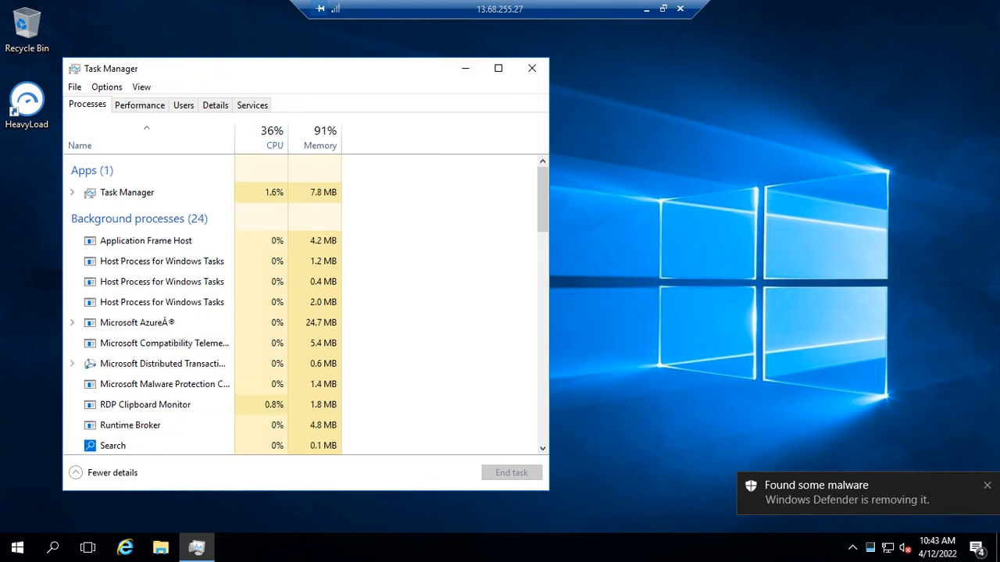
pyautogui.moveTo(270, 139); pyautogui.dragTo(319, 139)
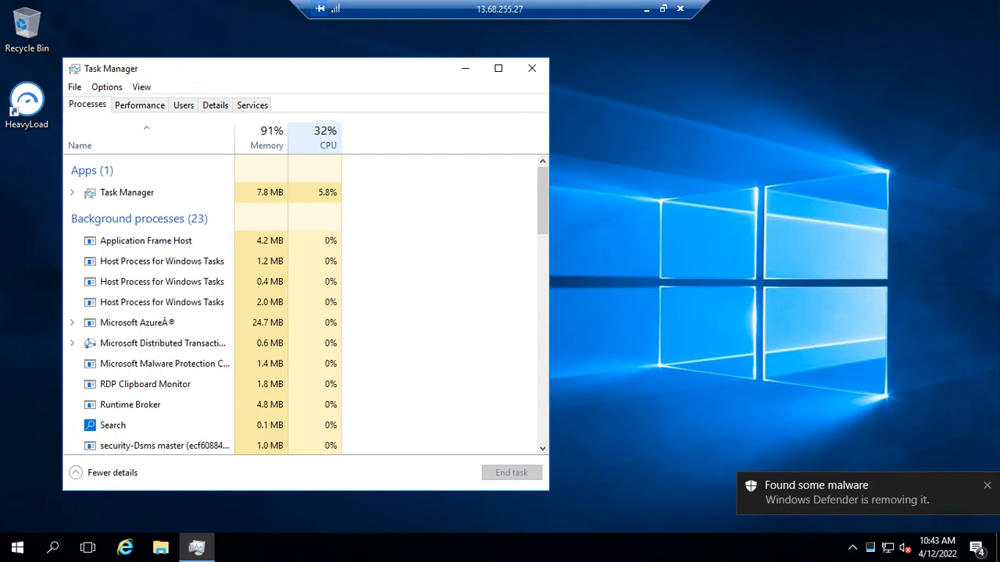
pyautogui.click(647, 10)
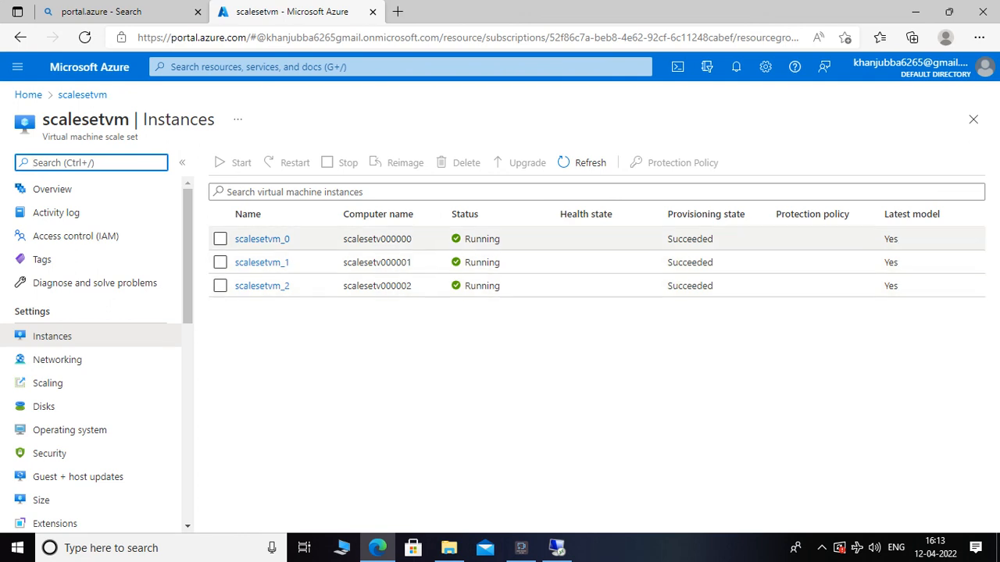
# - Check the remote session again and come back to the portal's Instances list
pyautogui.click(521, 548)
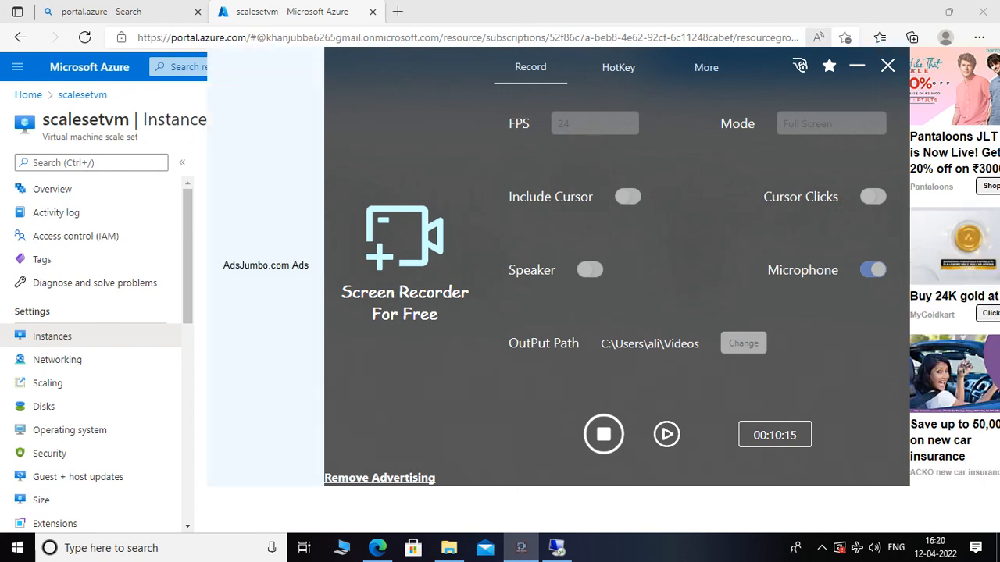
pyautogui.click(856, 66)
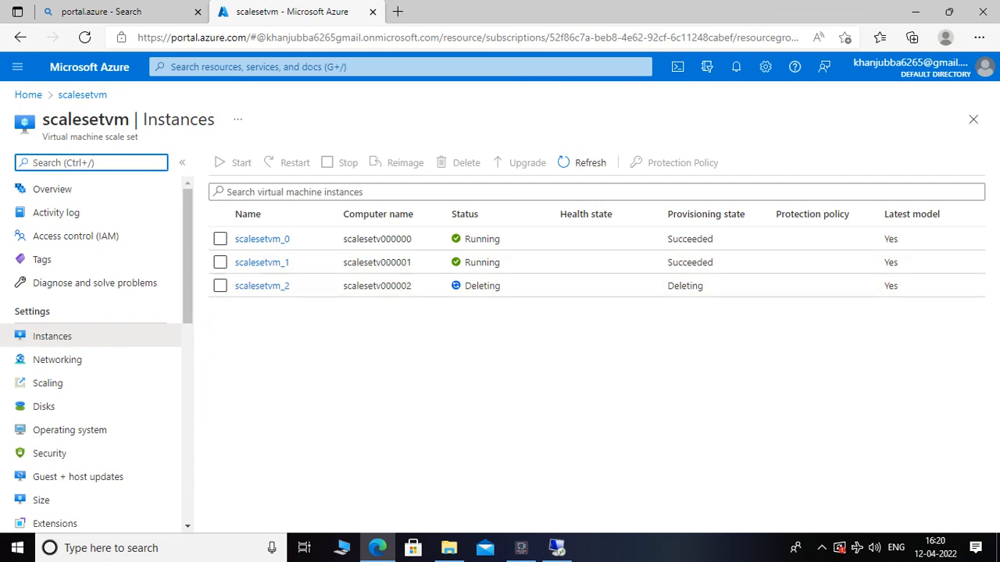
pyautogui.click(557, 548)
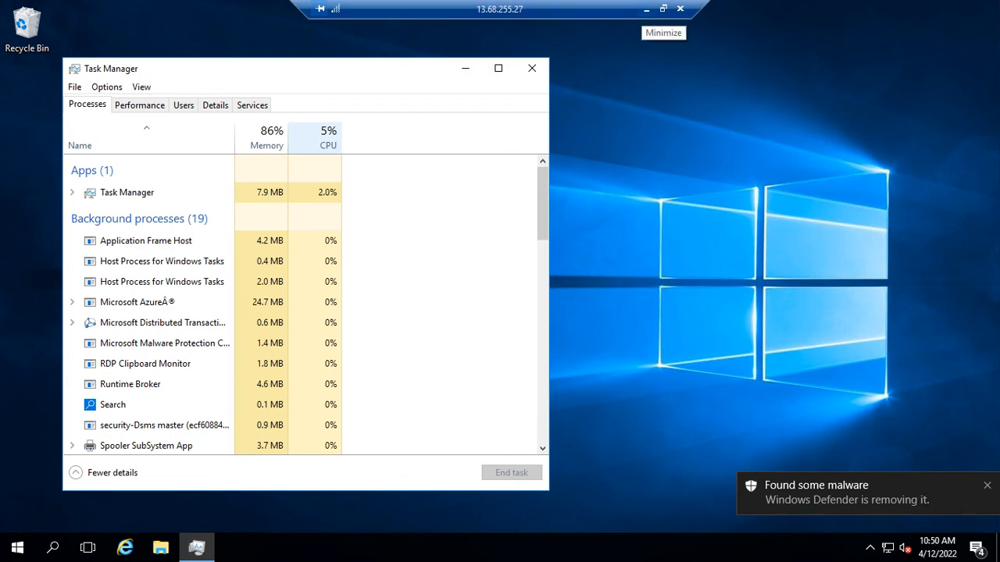
pyautogui.click(645, 9)
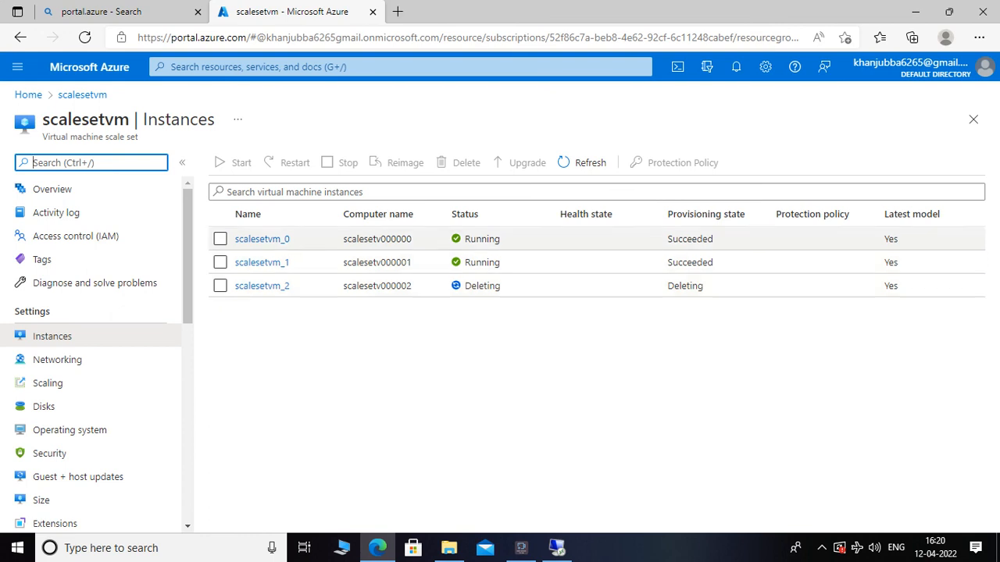
# - Inspect scalesetvm_2's Deleting status and scalesetvm_1's state, then reload the Instances page
pyautogui.moveTo(704, 286); pyautogui.dragTo(668, 285)
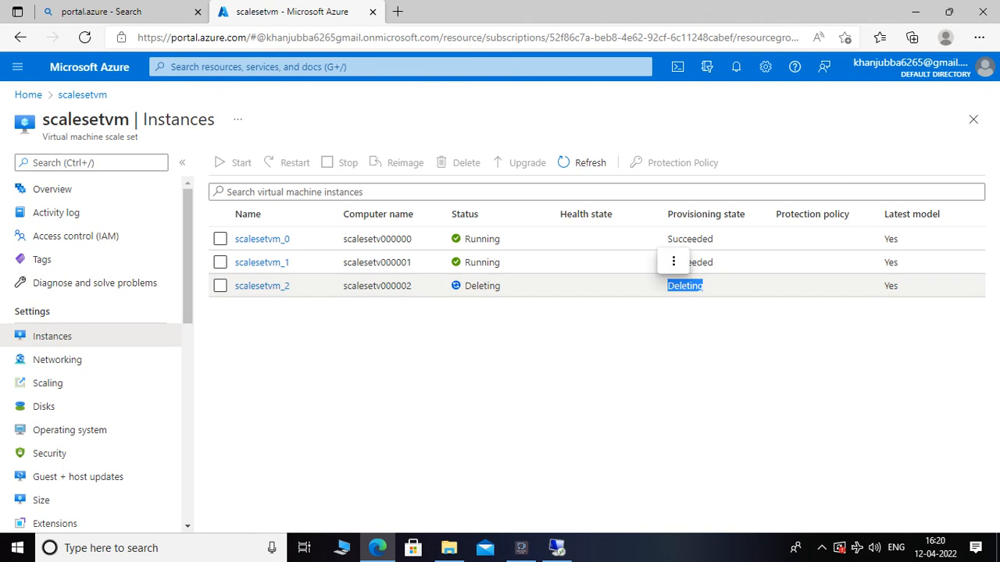
pyautogui.moveTo(500, 286); pyautogui.dragTo(464, 286)
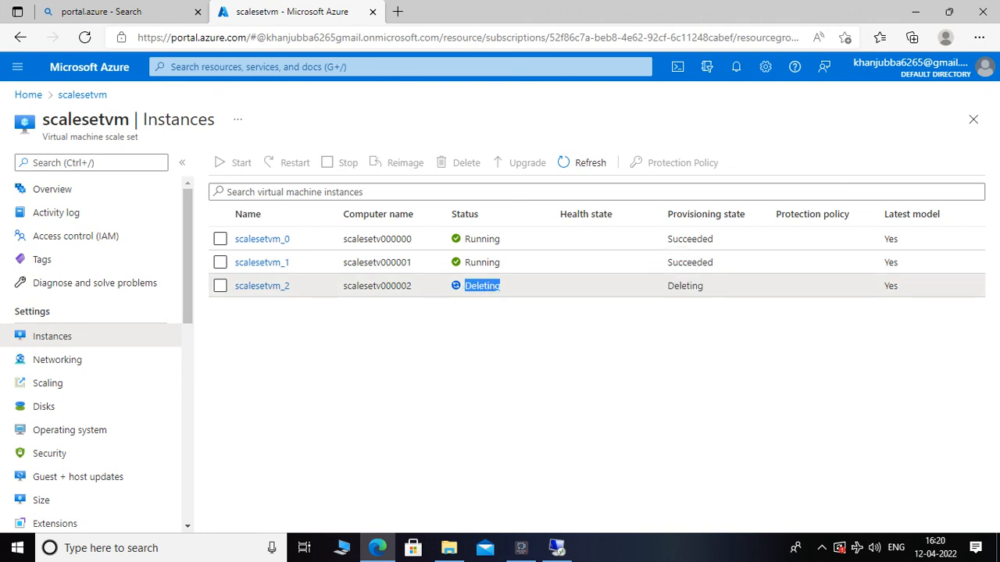
pyautogui.click(467, 286)
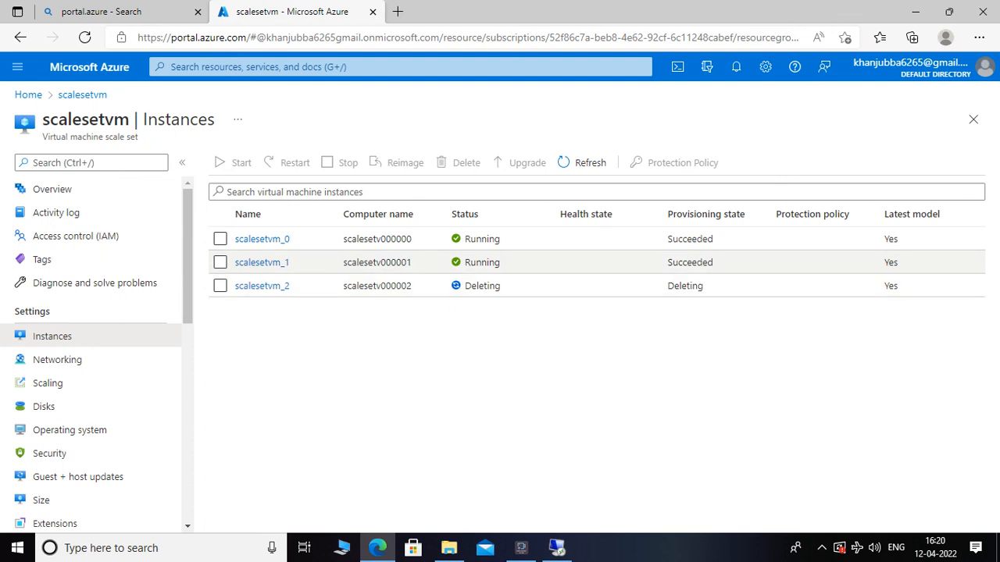
pyautogui.moveTo(708, 263); pyautogui.dragTo(666, 262)
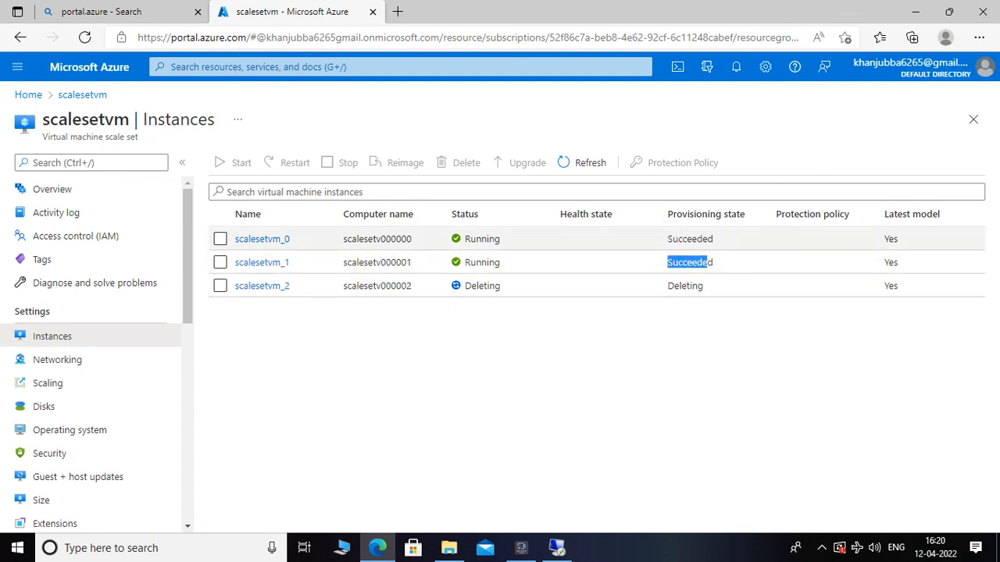
pyautogui.click(625, 375)
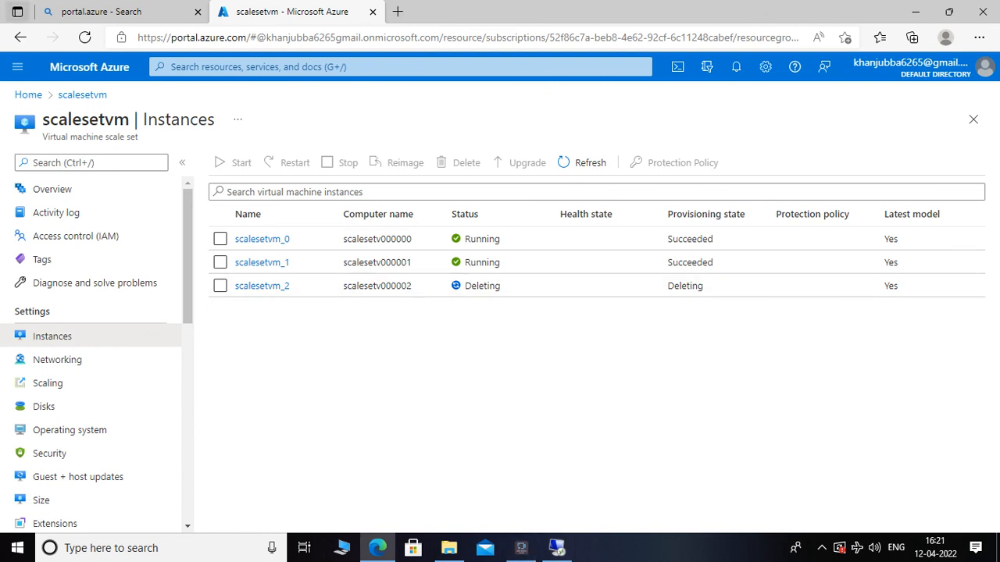
pyautogui.click(84, 37)
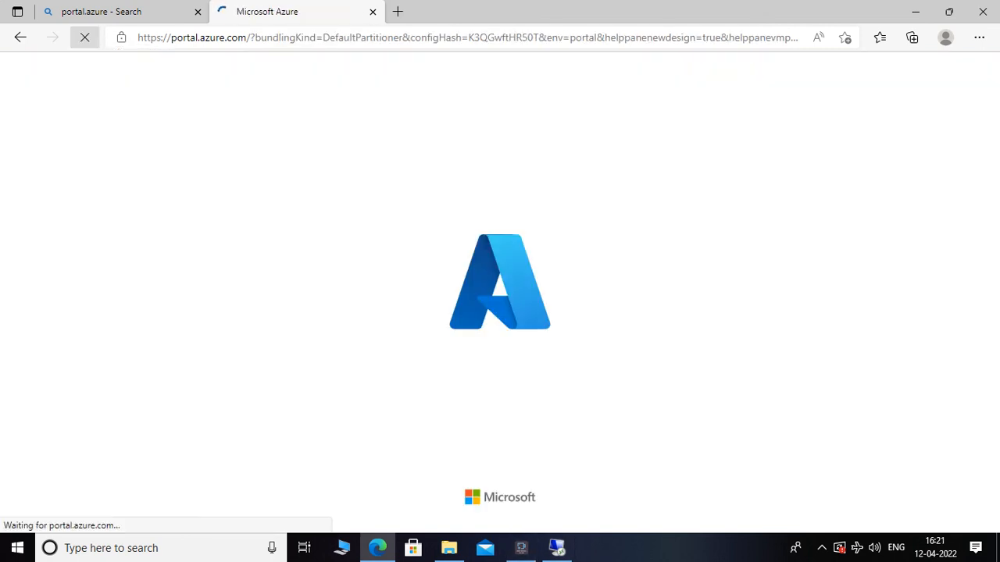